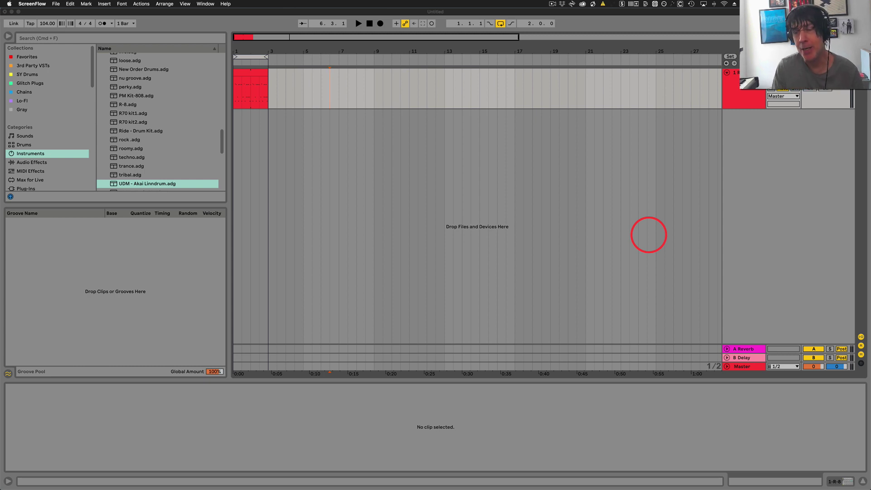
- Show the drum clip's notes in the MIDI editor and play the beat once
click(248, 73)
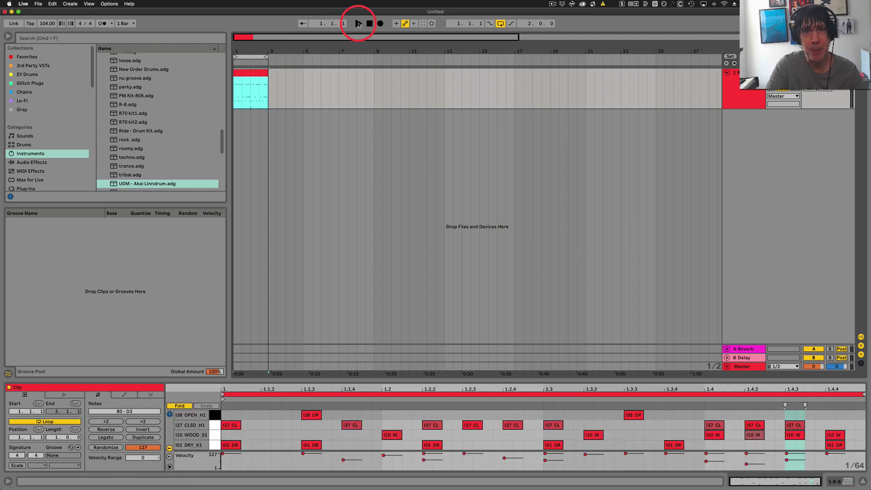
click(359, 24)
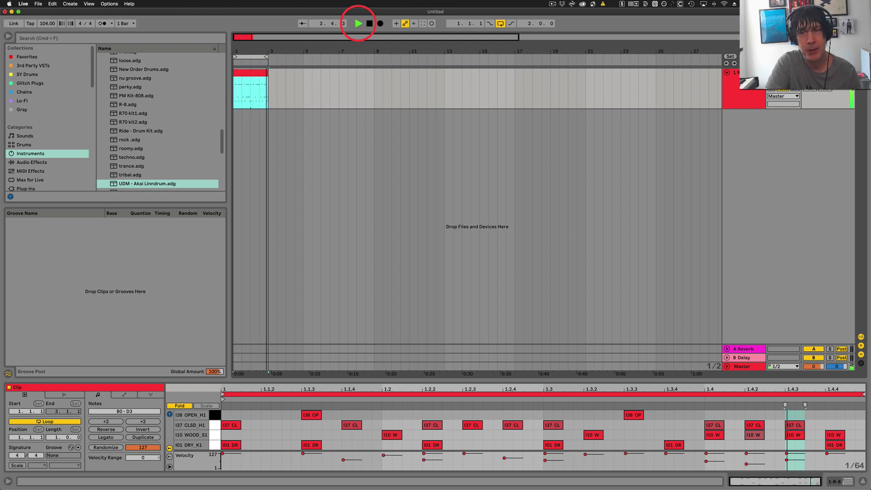
key(space)
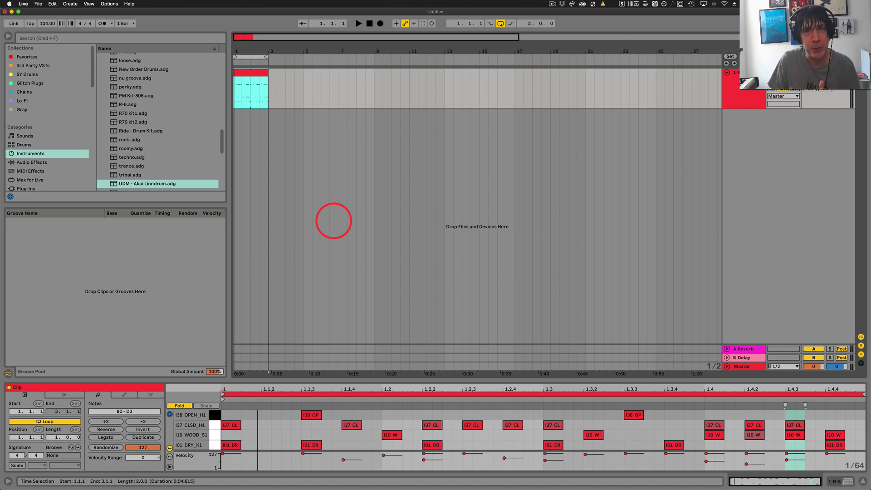
- Play the beat again with the metronome on, then switch the metronome off
click(102, 23)
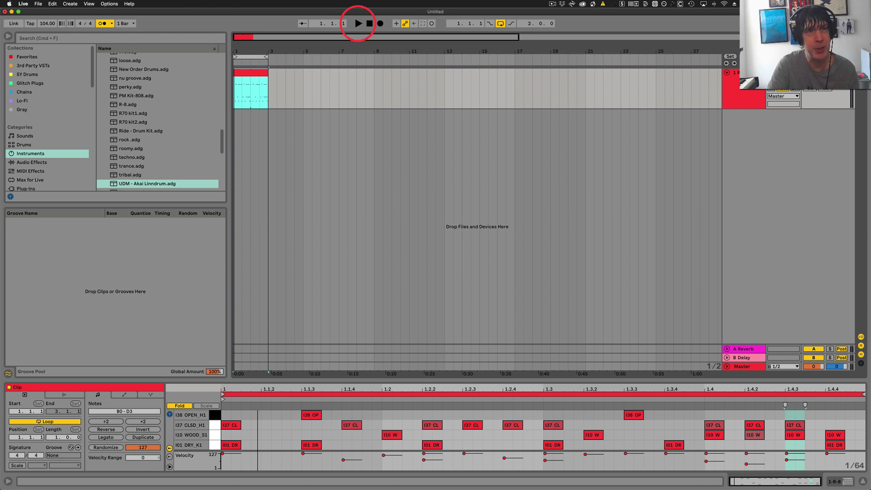
click(358, 23)
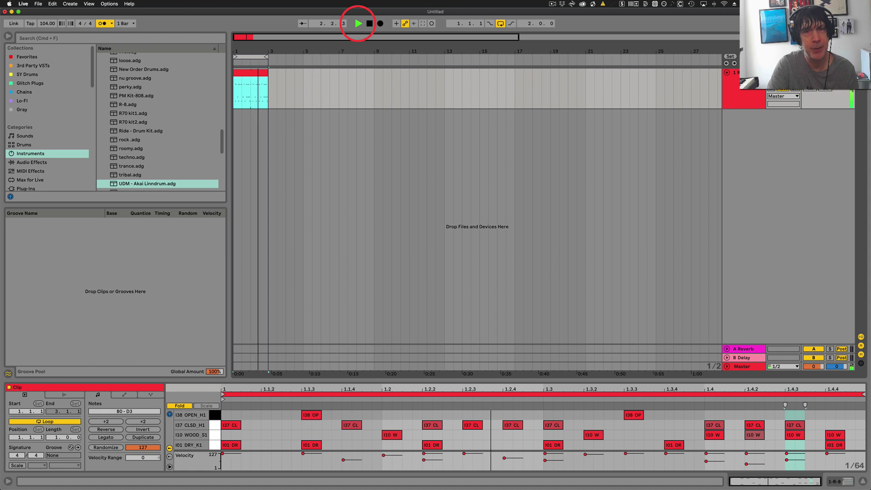
key(space)
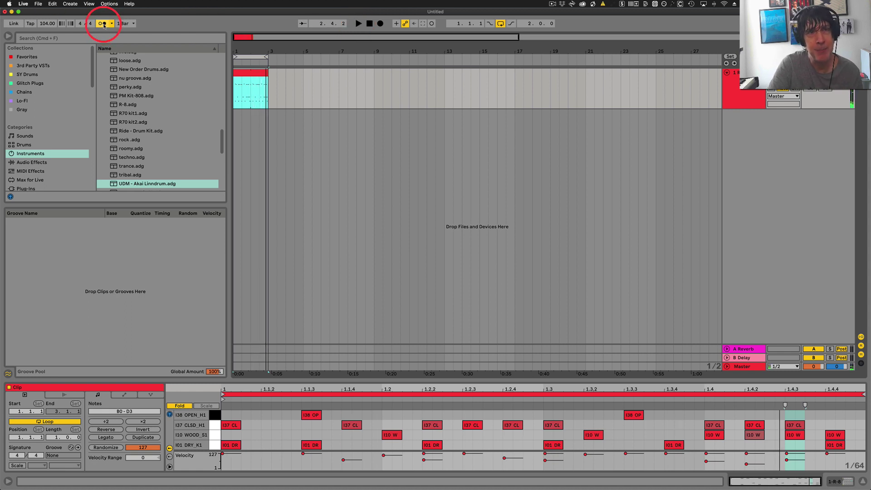
click(101, 23)
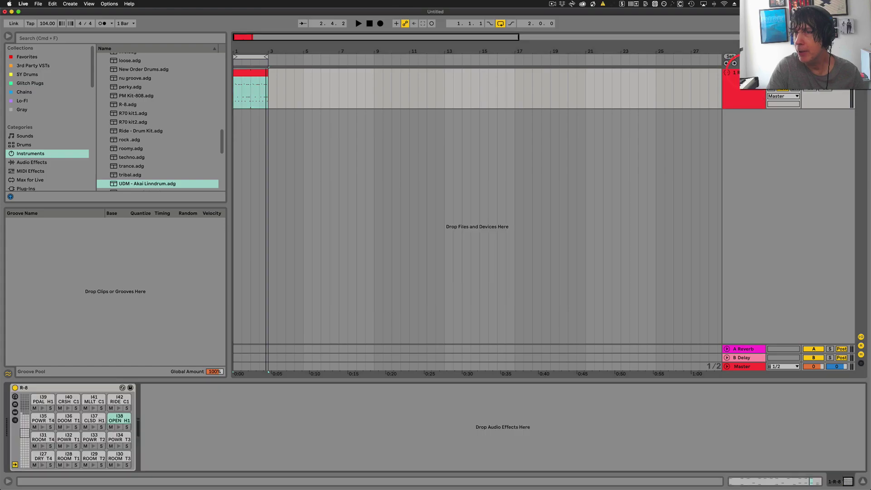
- Select the R-8 rack, show its devices and chain list, and pick the I37 CLSD_H1 pad
click(53, 388)
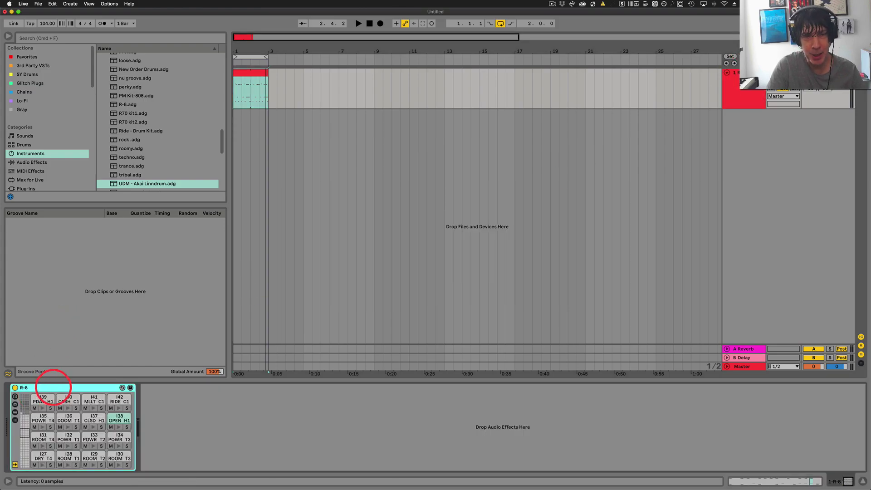
key(space)
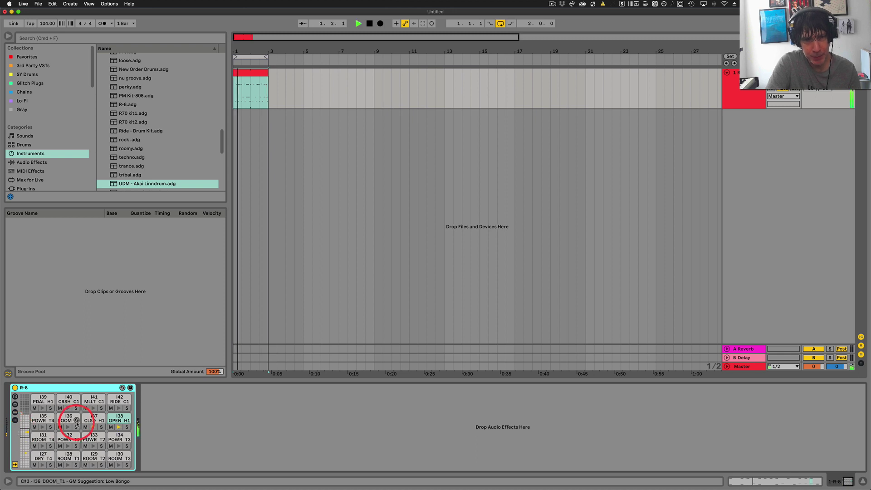
key(space)
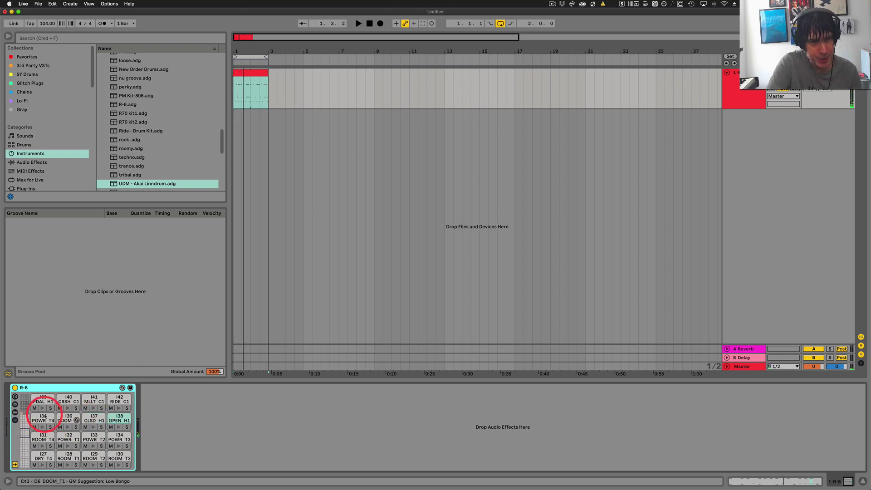
click(15, 413)
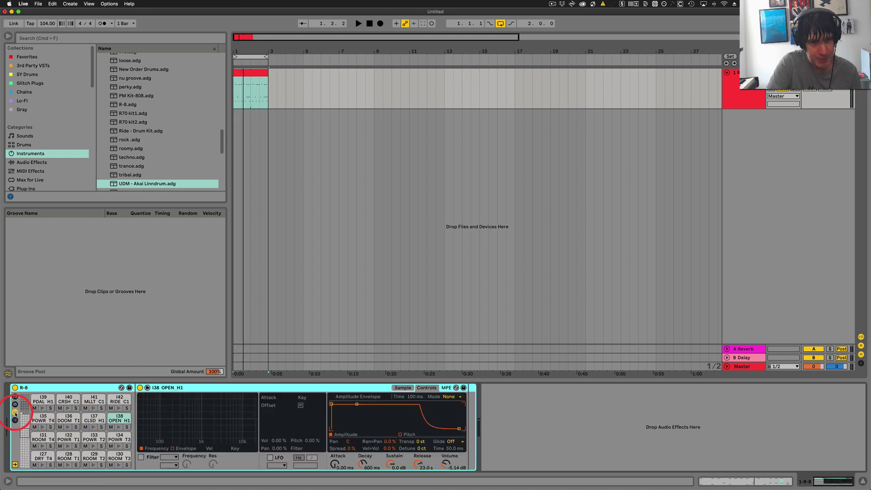
click(14, 420)
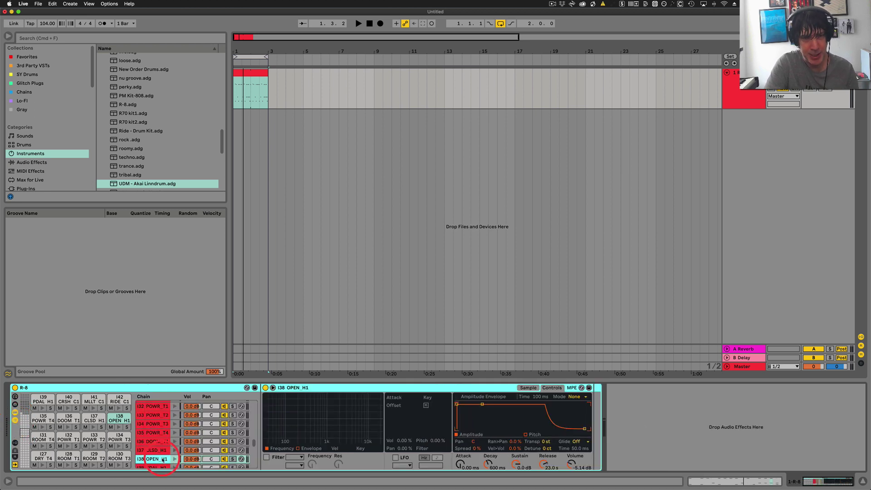
key(space)
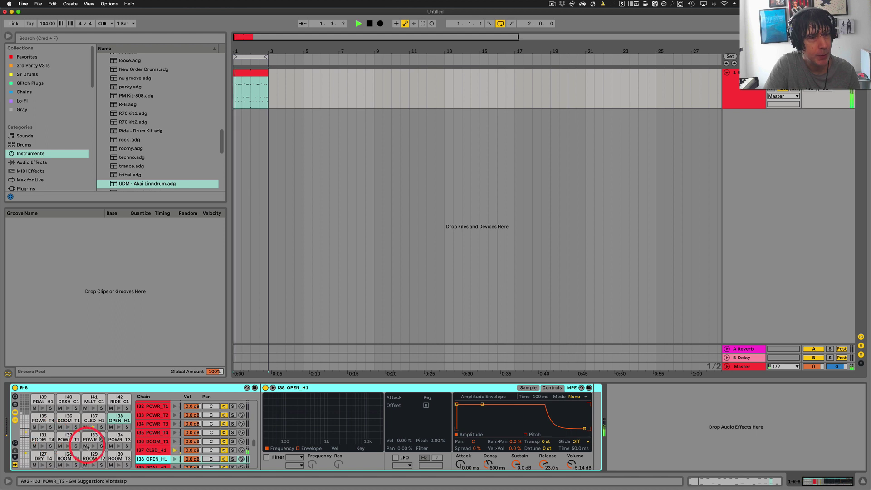
key(space)
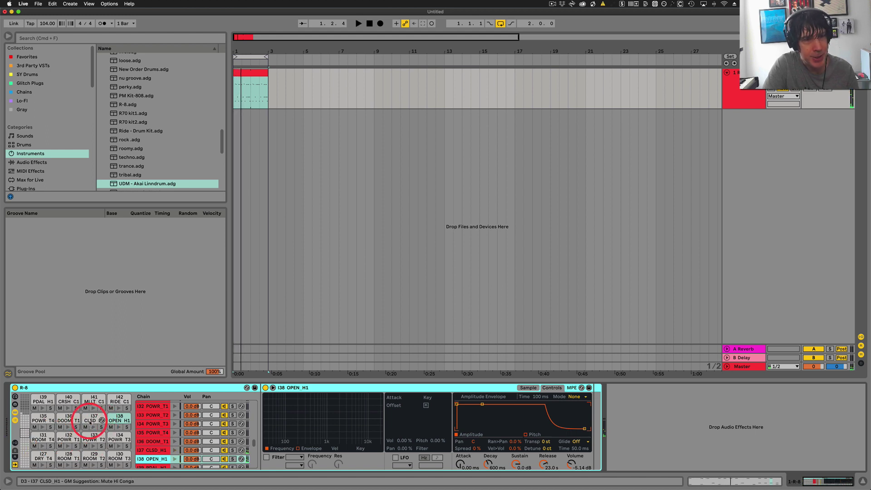
click(90, 421)
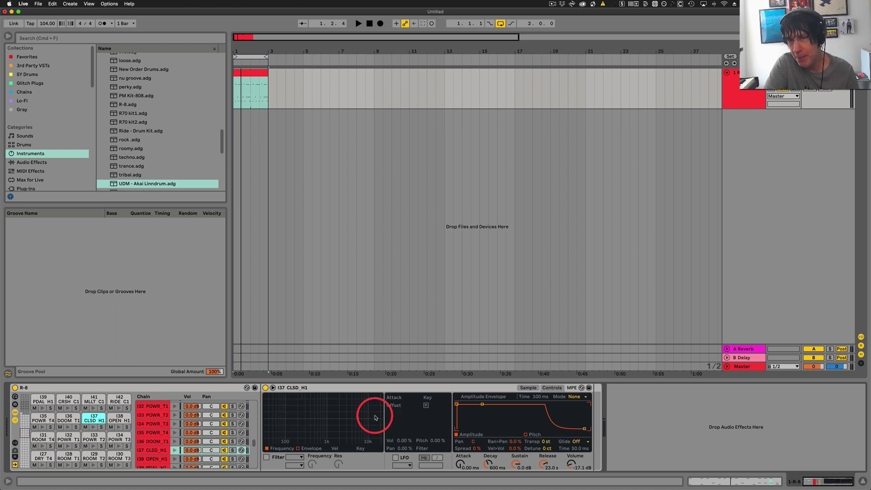
- Set the I37 CLSD_H1 Vel>Vol to 70% and copy that value to all sibling pads
click(515, 448)
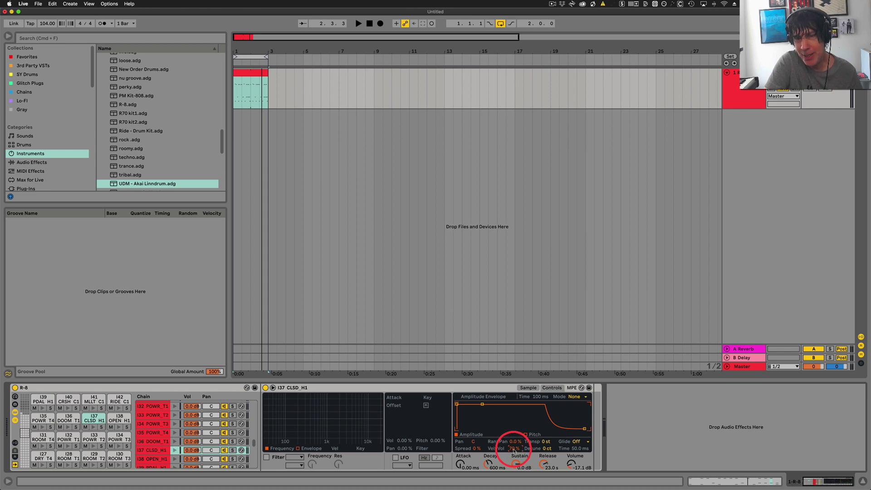
right_click(514, 449)
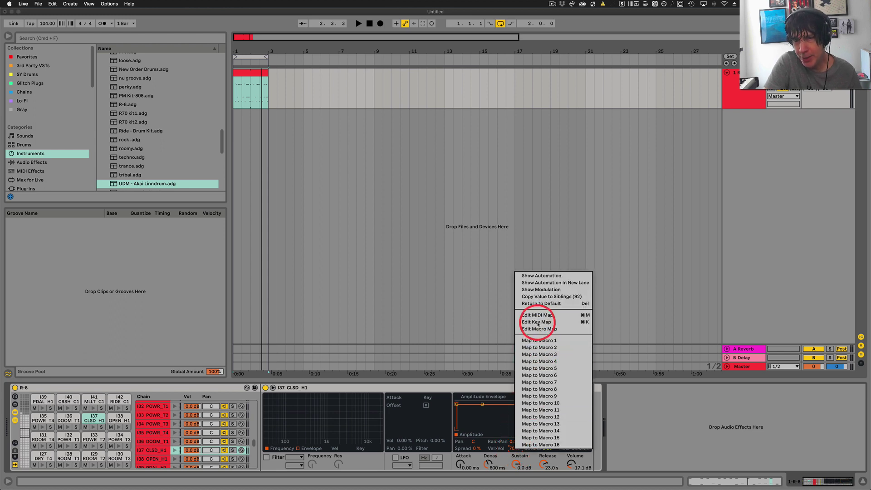
click(563, 297)
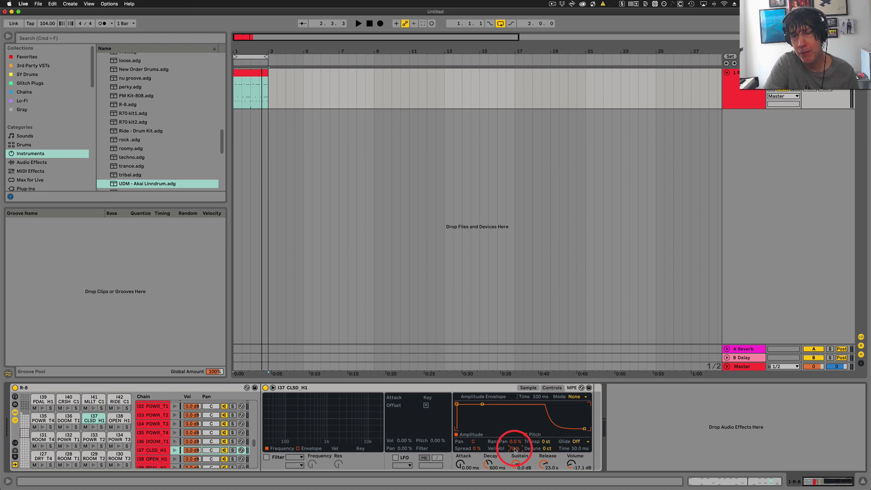
- Raise the velocity of the closed hi-hat note at 1.1.4 to 90
click(248, 74)
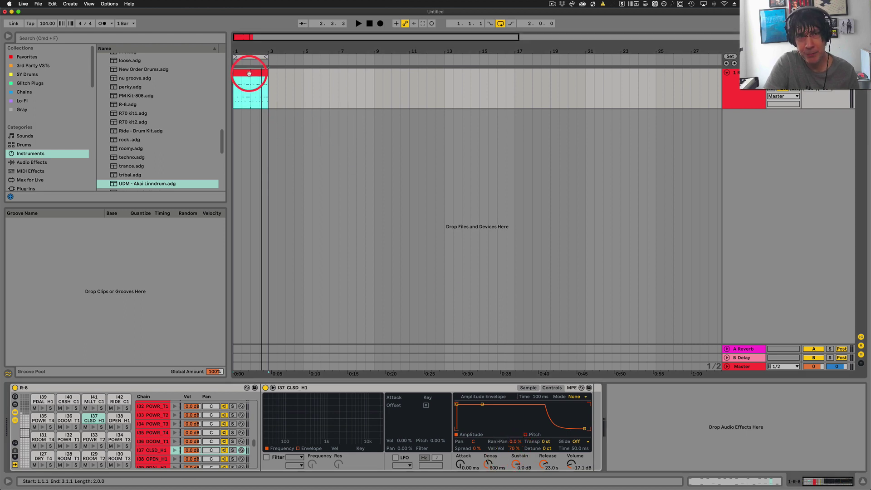
double_click(249, 74)
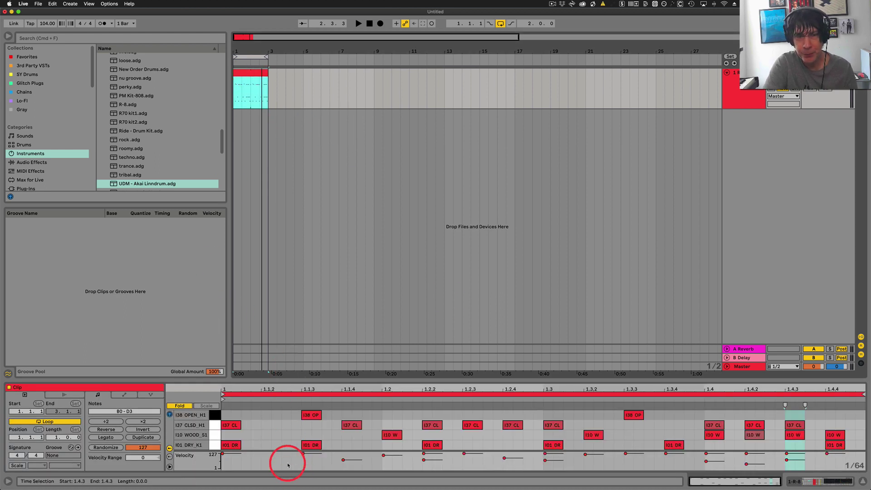
click(354, 461)
click(424, 460)
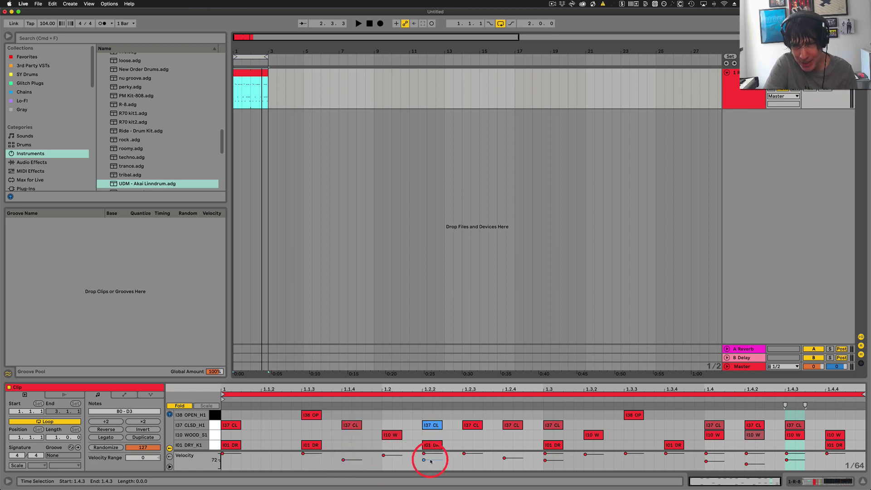
click(344, 460)
click(352, 449)
click(352, 461)
drag(352, 461, 348, 456)
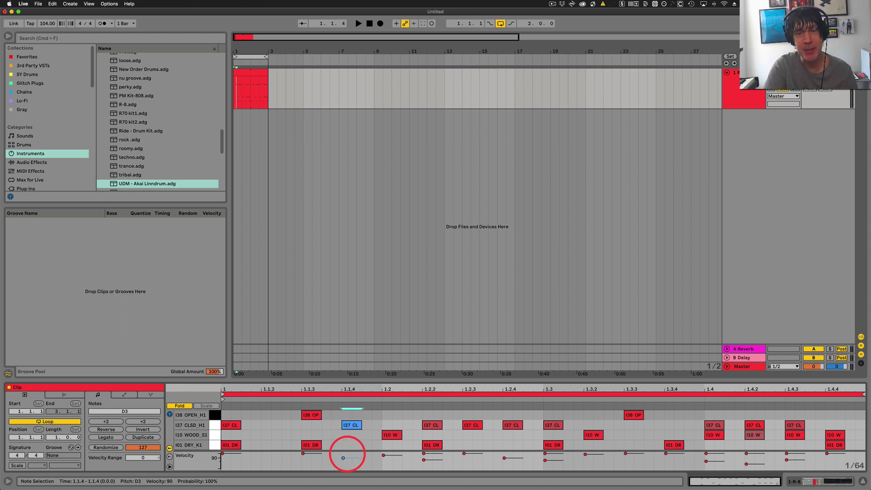
drag(347, 455, 348, 455)
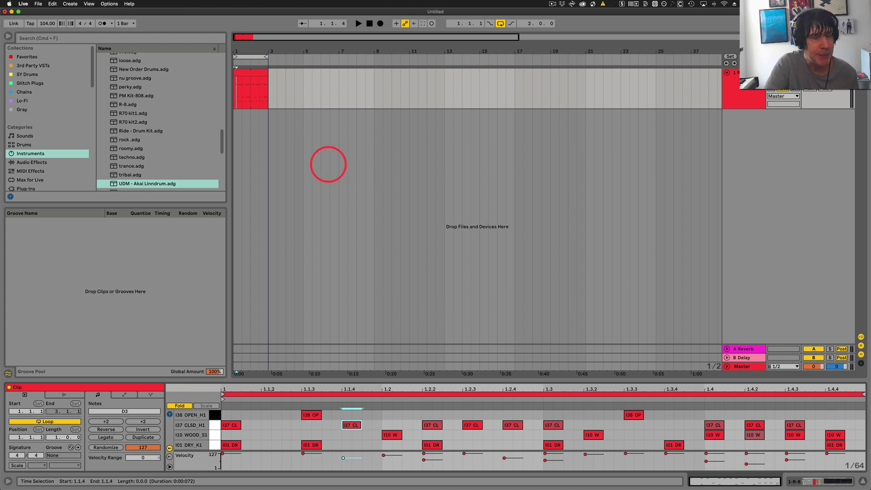
- Play the beat back, with the R-8 track volume lowered to about -7.8 dB
key(space)
key(space)
scroll(816, 82, down, 2)
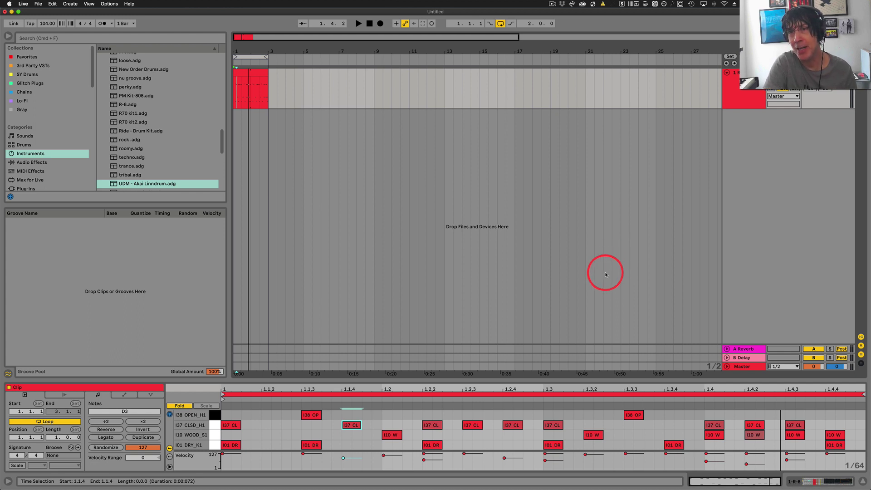
key(space)
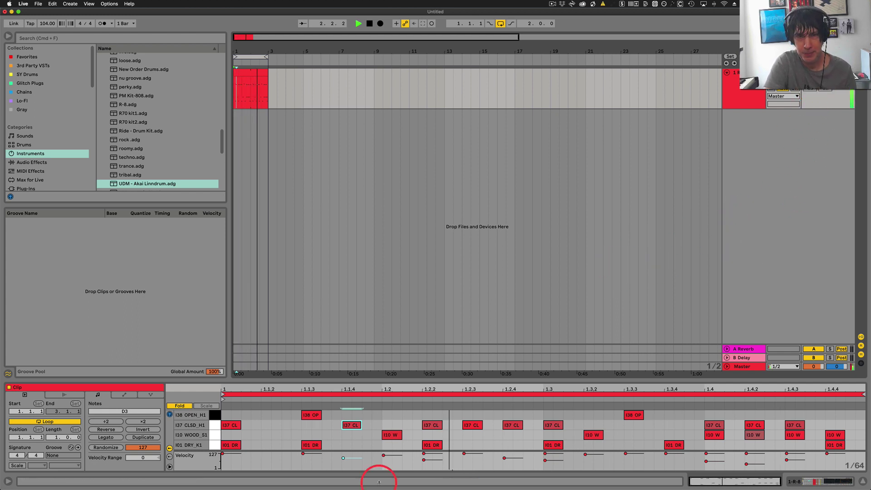
- Lower the velocity of the I38 OPEN_H1 note at 1.1.3 to 98
key(space)
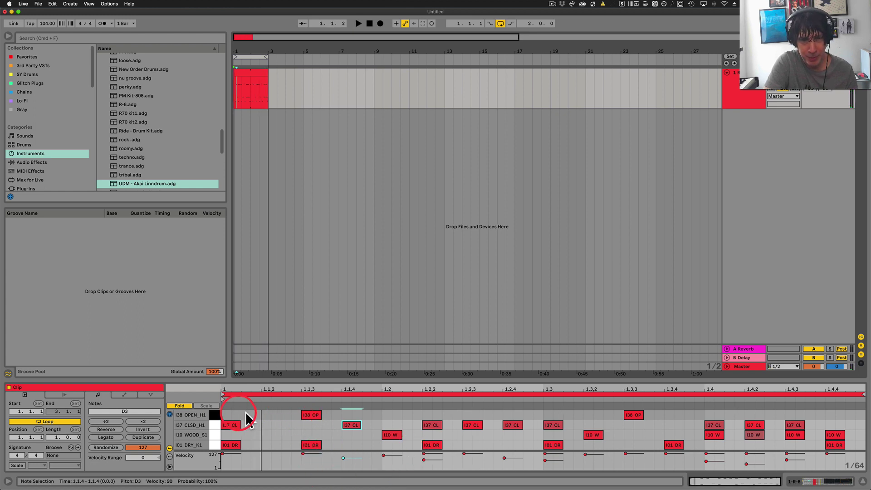
click(216, 415)
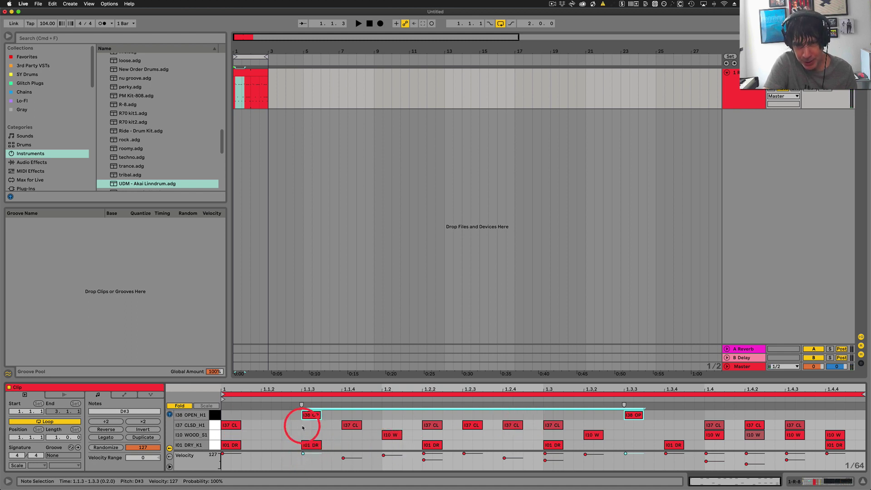
click(218, 416)
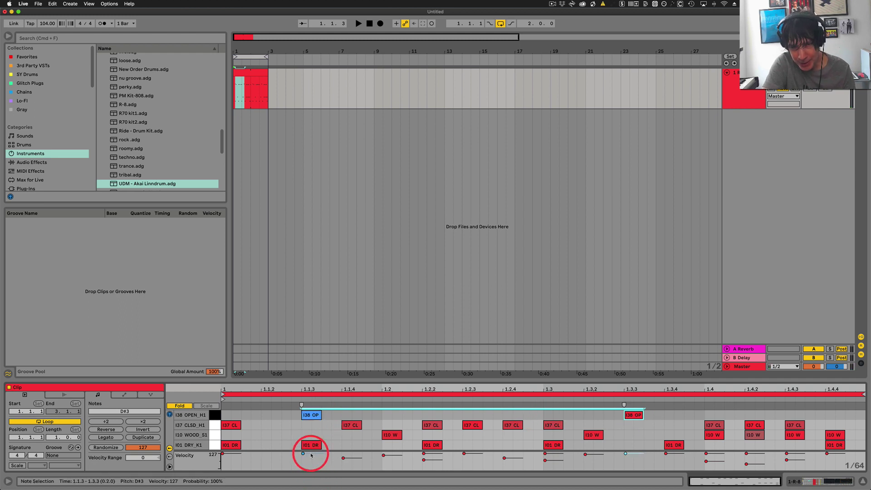
drag(311, 456, 311, 455)
- Audition the beat a few times with the softer open hi-hat
key(space)
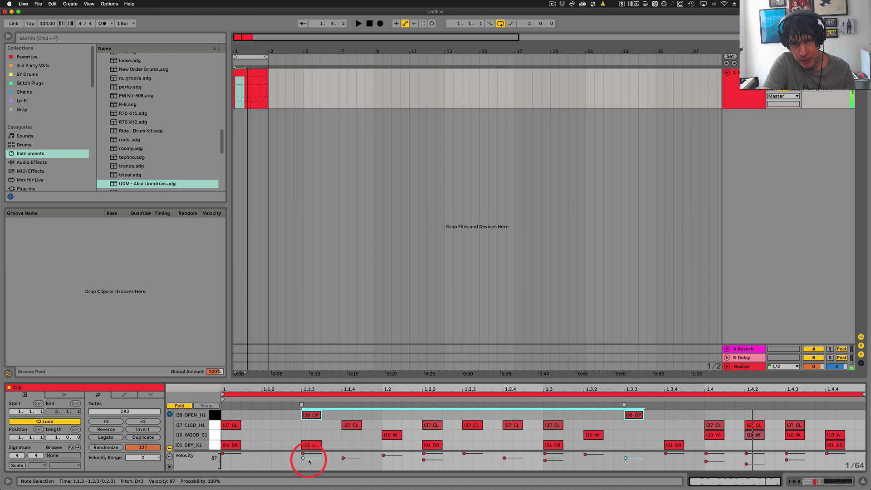
key(space)
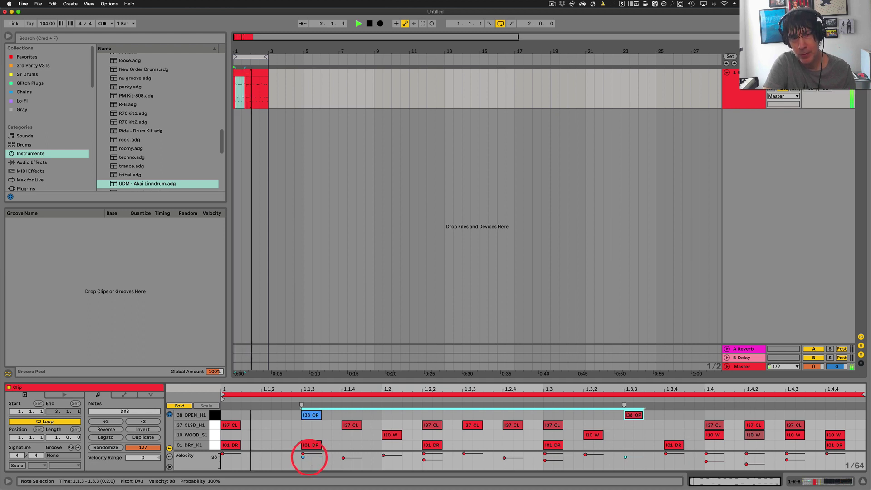
key(space)
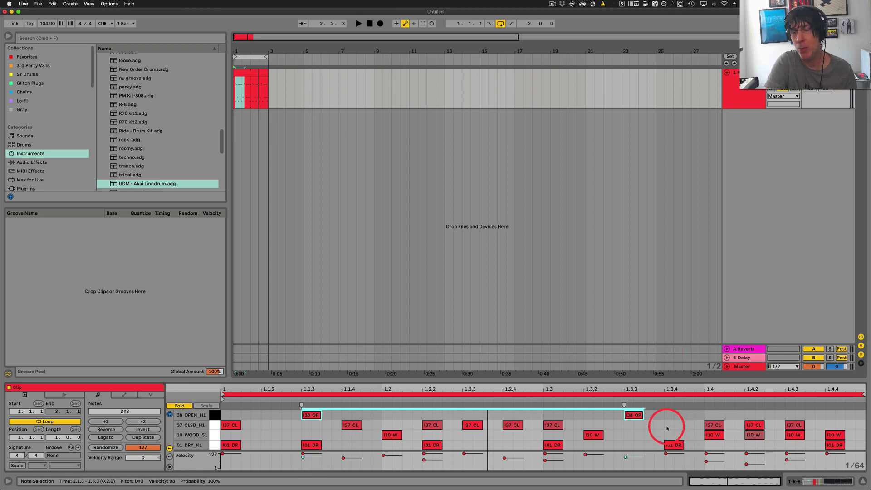
key(space)
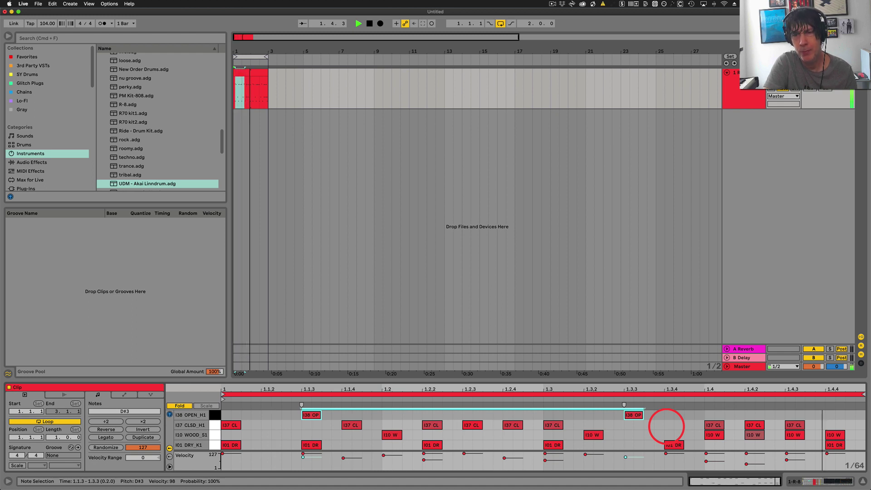
key(space)
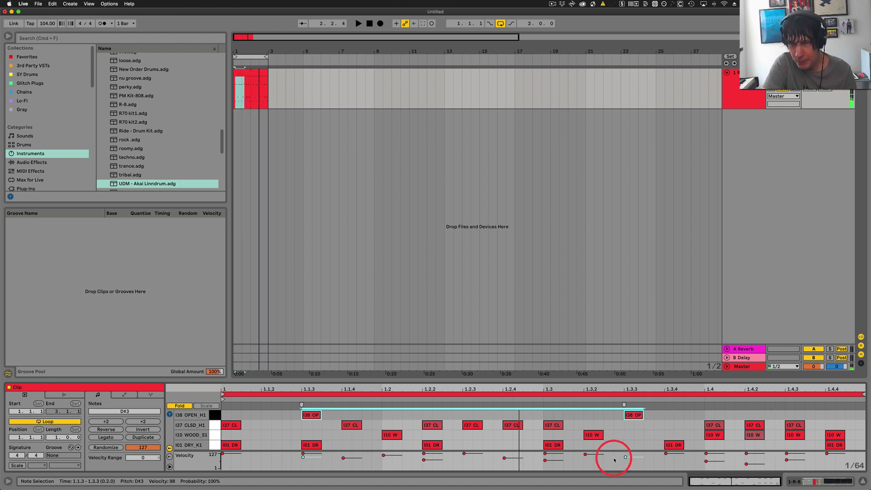
- Select the wood block notes and audition the pattern
click(211, 436)
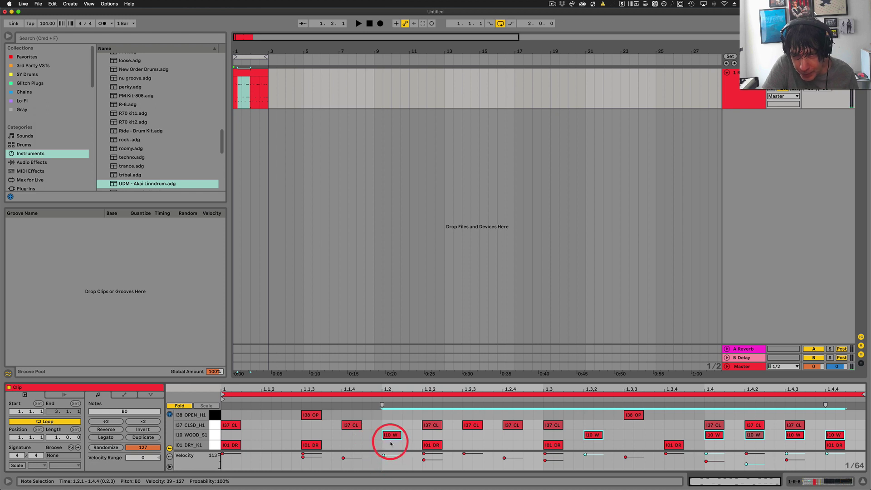
click(594, 436)
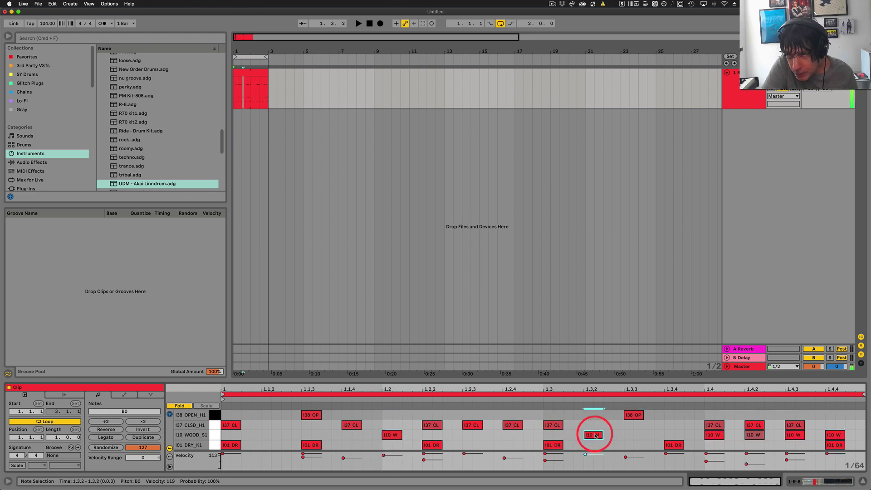
click(716, 435)
key(space)
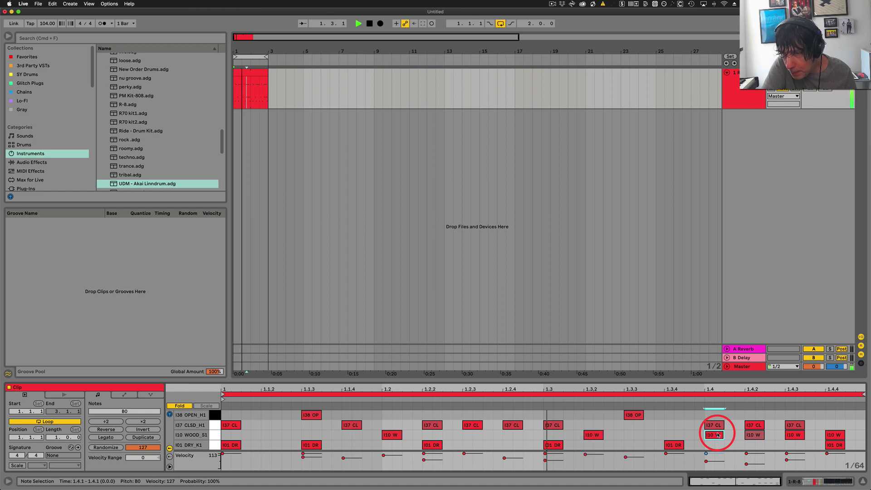
key(space)
- Redraw the wood block note at 1.4.2 with velocity 48 and listen to the result
double_click(756, 436)
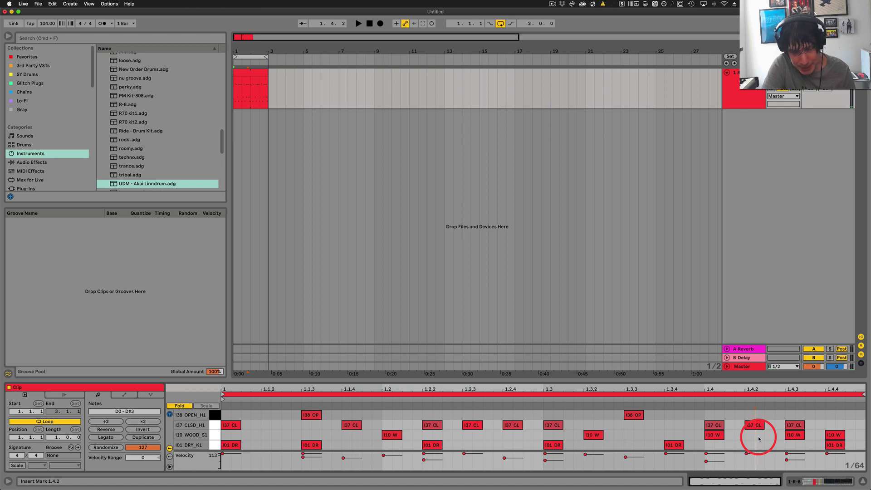
double_click(755, 436)
drag(746, 454, 746, 464)
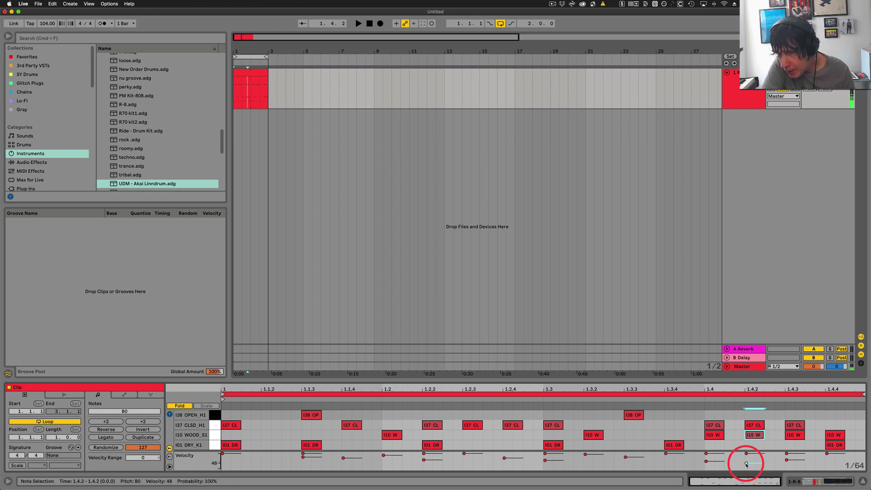
click(677, 399)
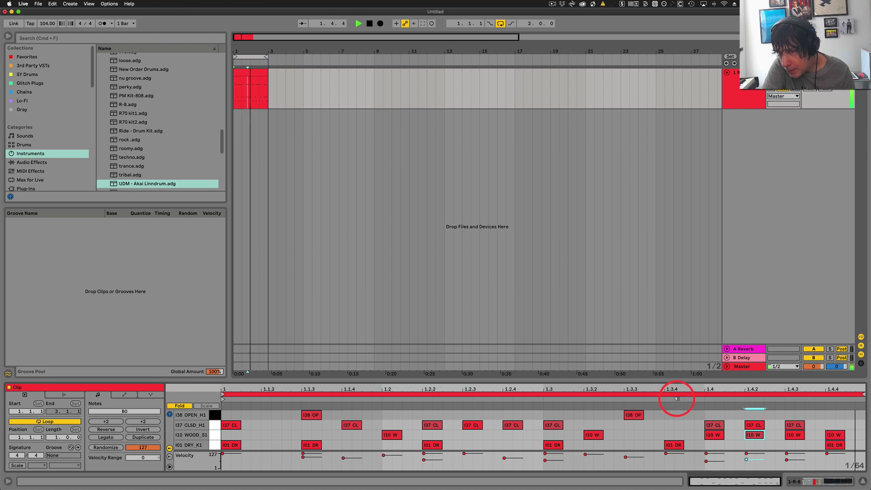
key(space)
click(713, 435)
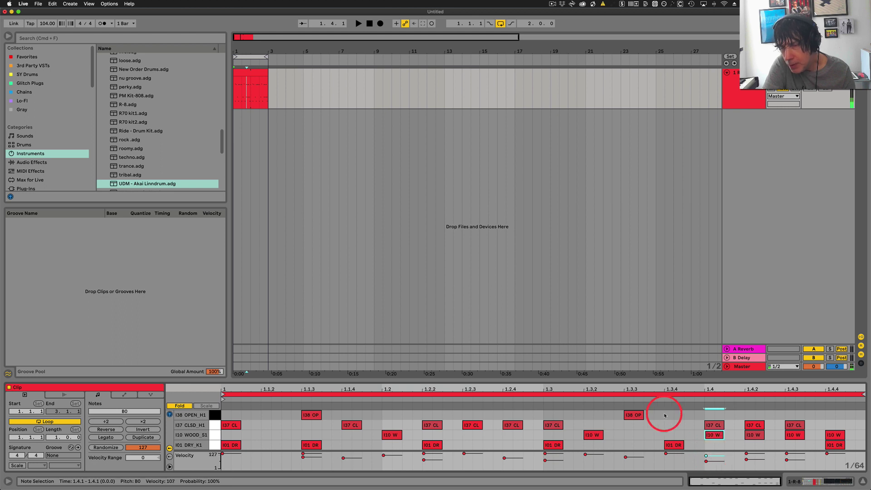
key(space)
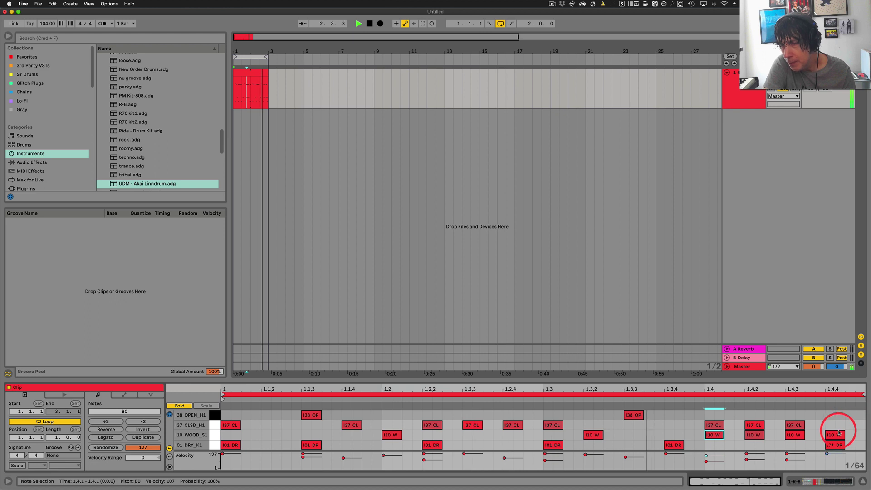
key(space)
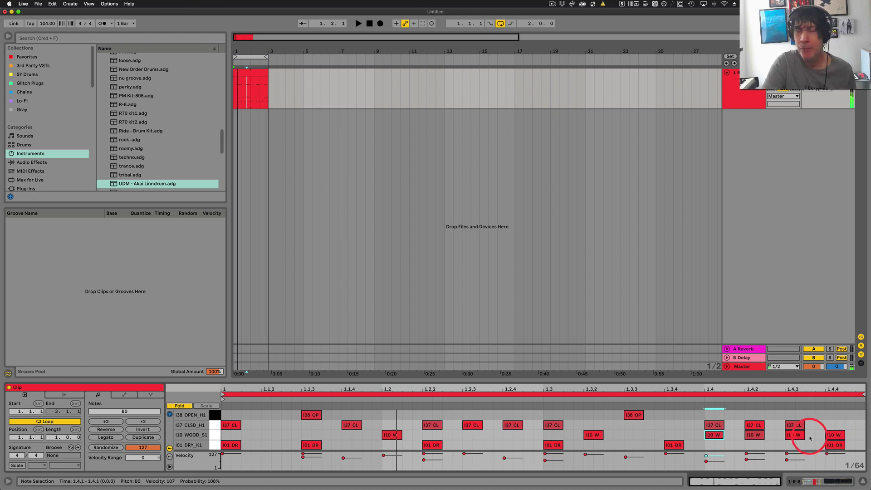
click(538, 340)
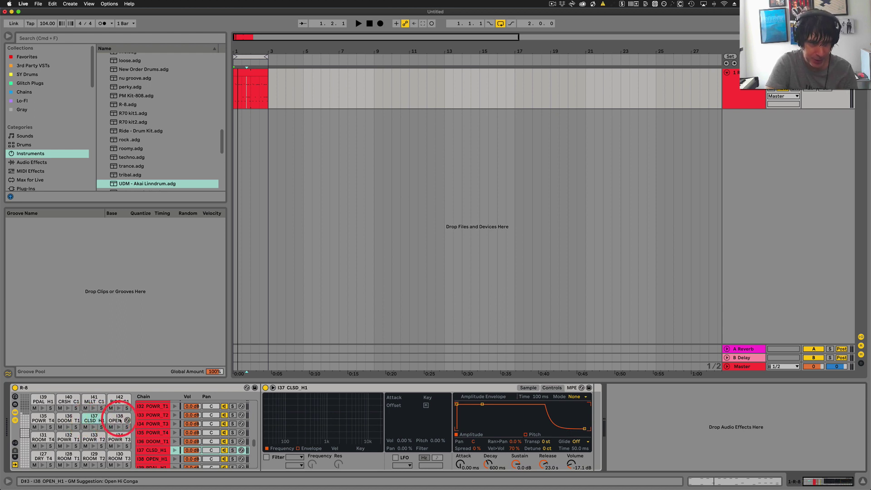
- Play the beat once more to review it
key(space)
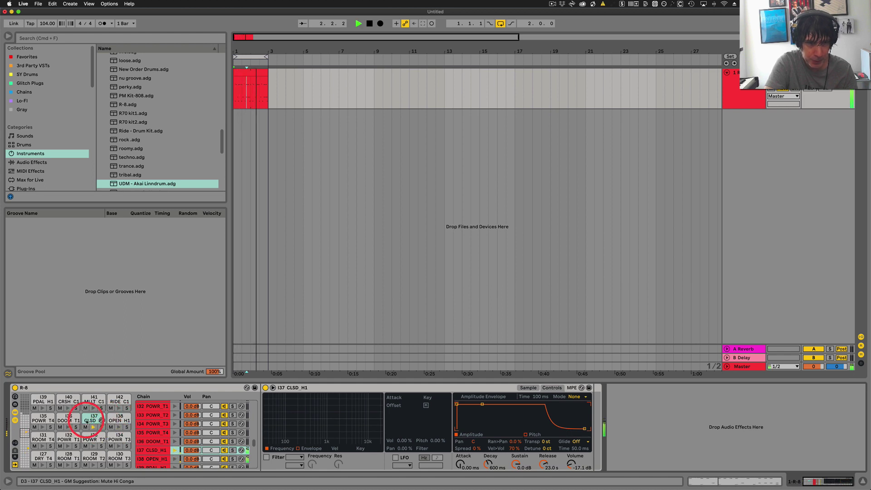
key(space)
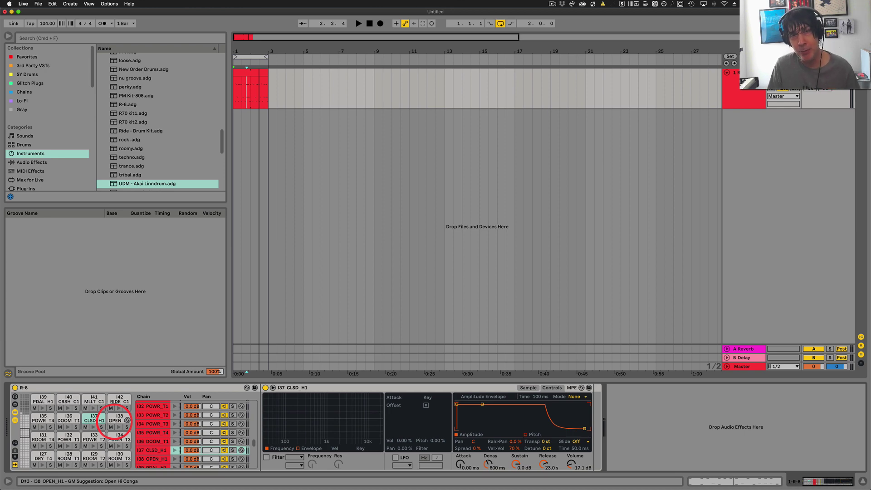
key(ctrl+Up)
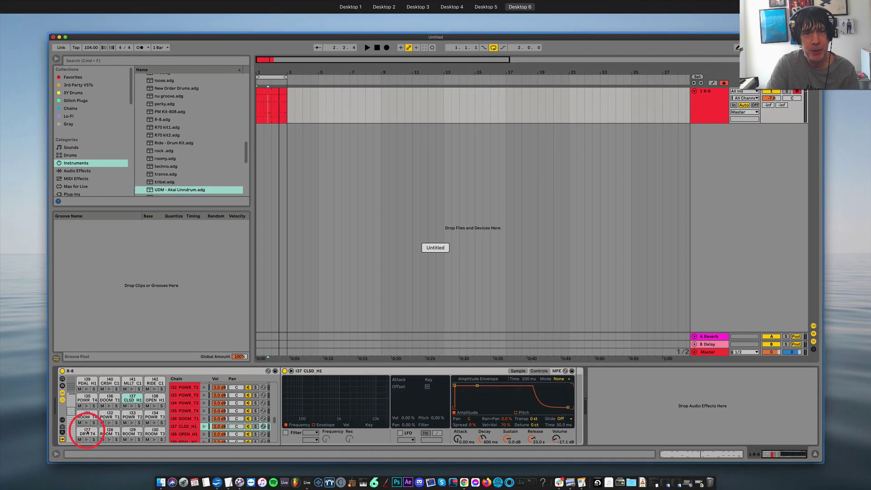
key(ctrl+Up)
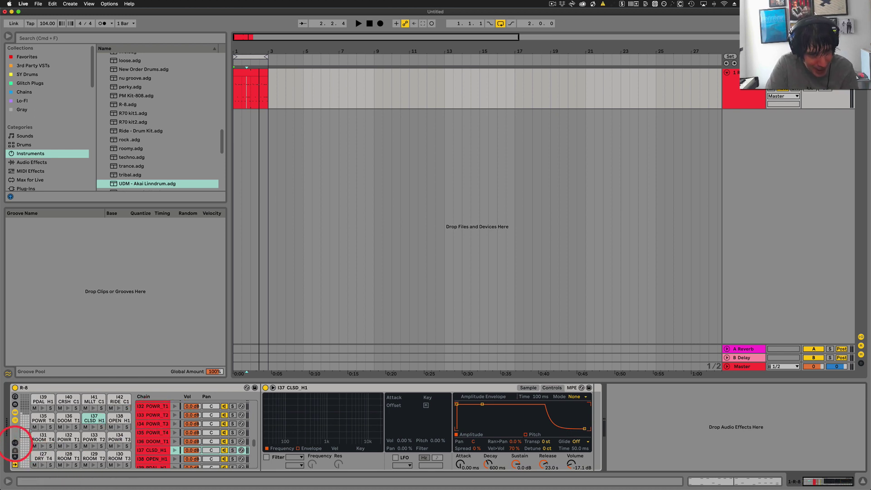
- Set the Choke group of both I37 CLSD_H1 and I38 OPEN_H1 to 1
click(15, 442)
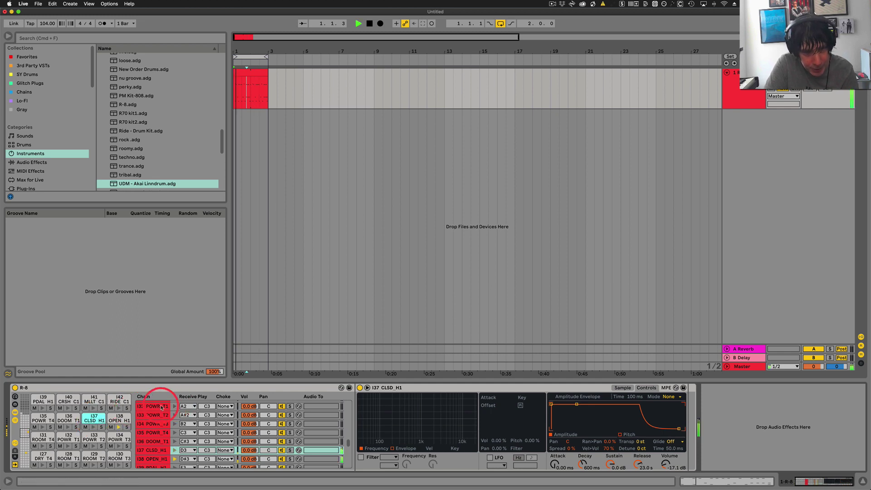
scroll(158, 452, down, 1)
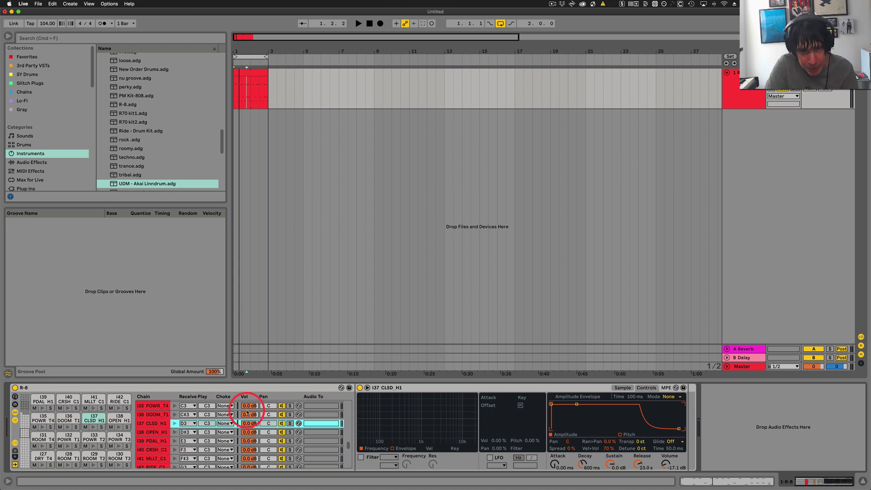
click(228, 424)
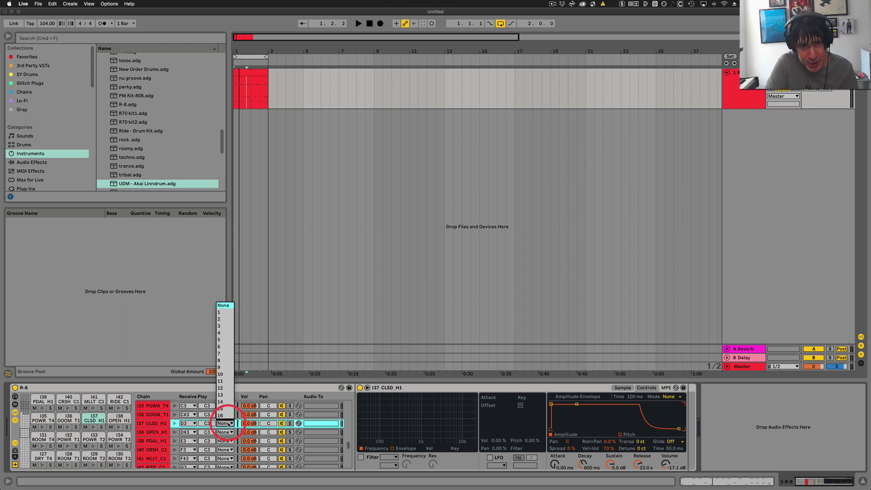
click(220, 313)
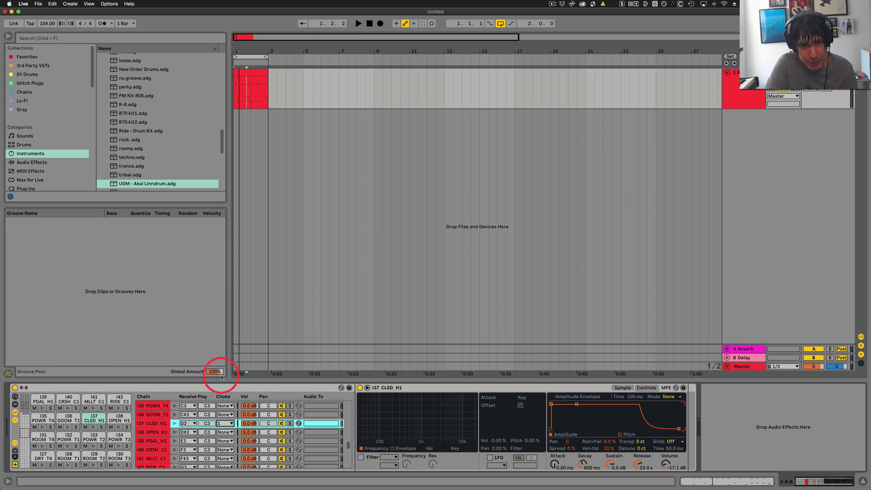
click(226, 433)
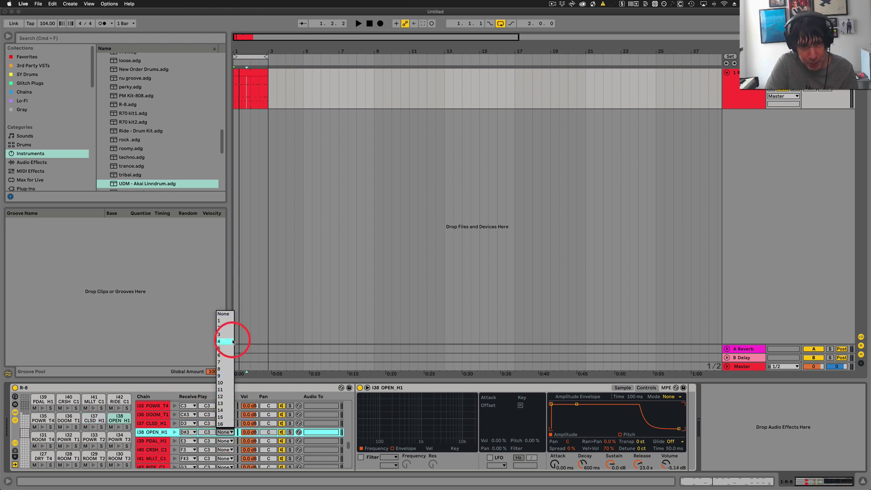
click(222, 319)
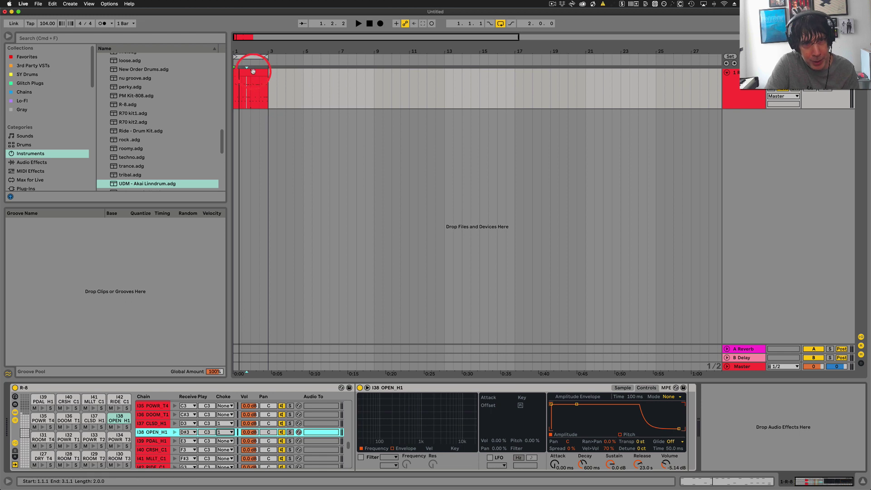
- Open the drum clip and play the beat with the choked hi-hats
double_click(252, 82)
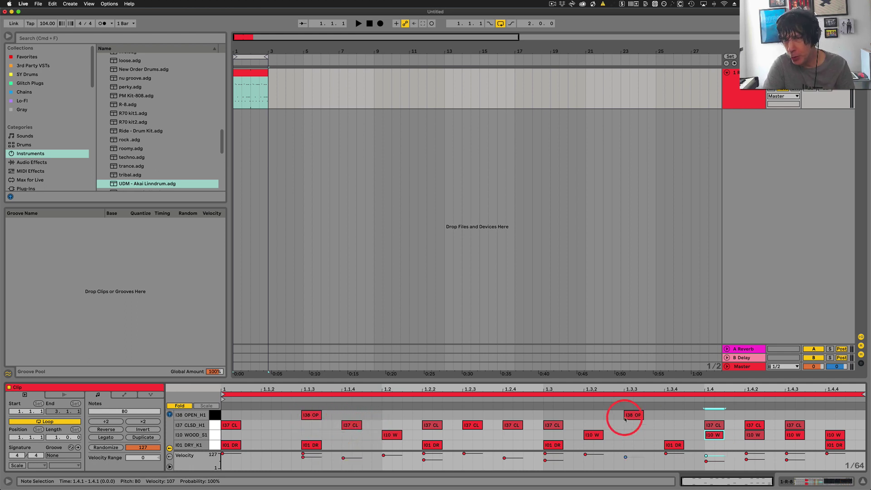
key(space)
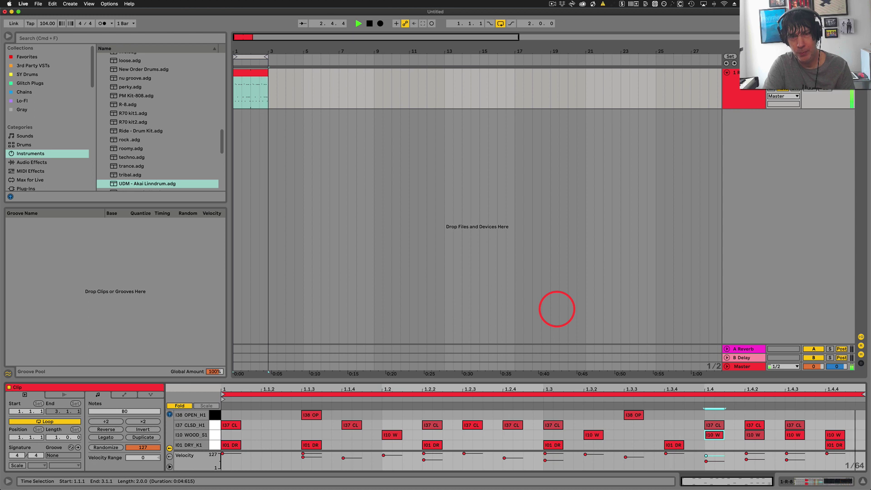
key(space)
- Set the closed hi-hat note at 1.1.4 to velocity 124 and listen
click(352, 425)
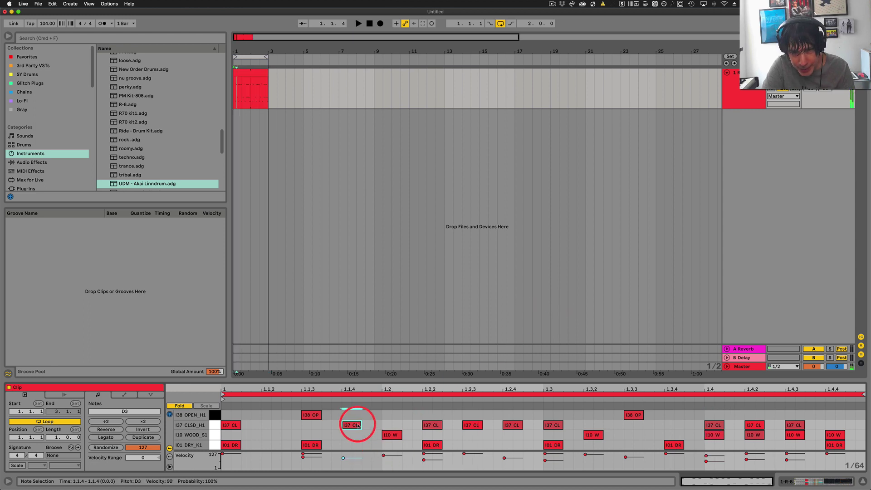
click(343, 458)
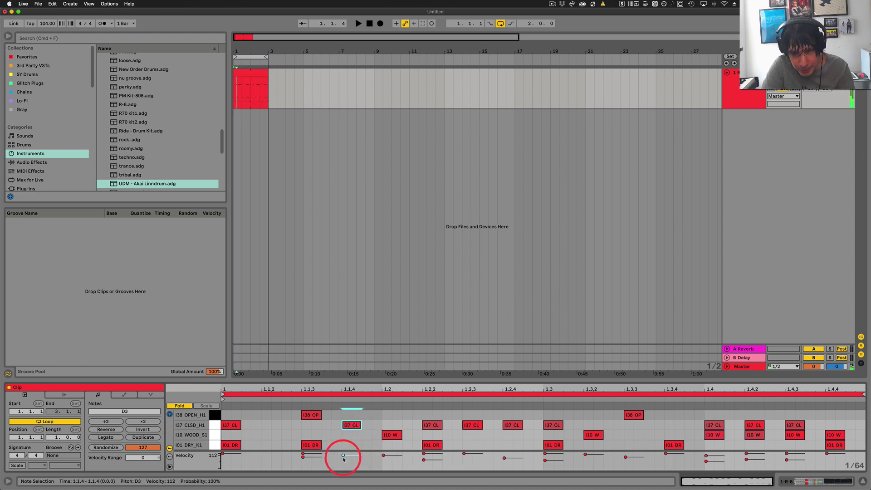
drag(343, 460, 344, 455)
key(space)
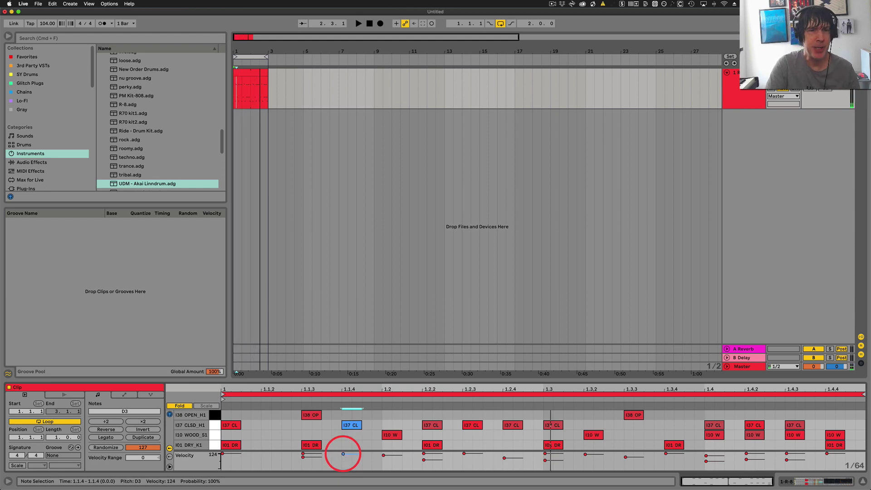
click(553, 462)
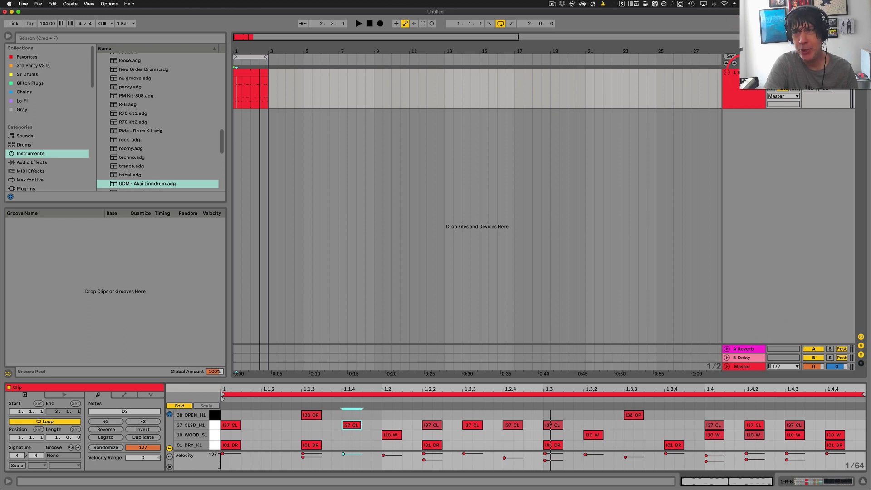
key(shift+Tab)
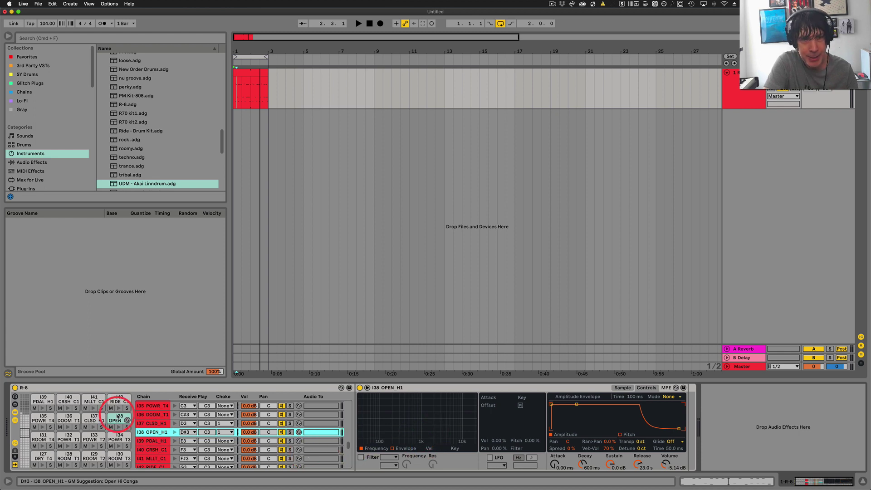
- Convert the I37 CLSD_H1 Simpler into a Sampler and show its Modulation tab
click(153, 424)
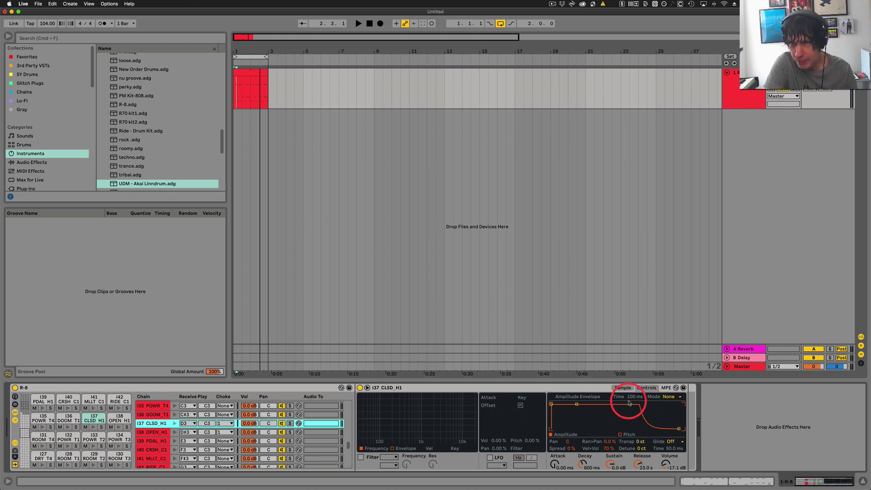
right_click(504, 390)
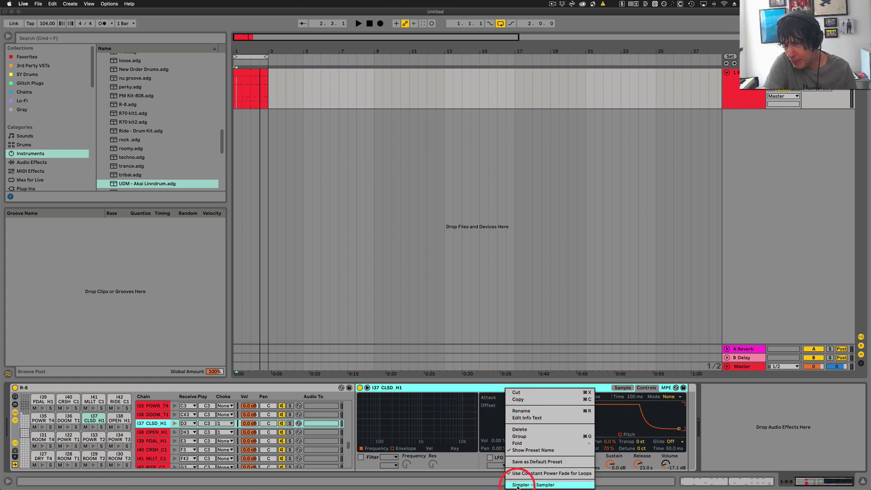
click(553, 485)
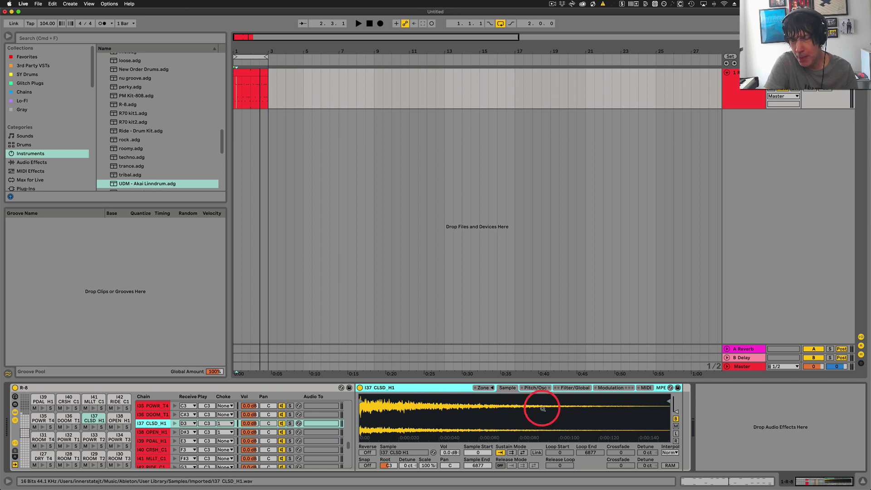
click(609, 388)
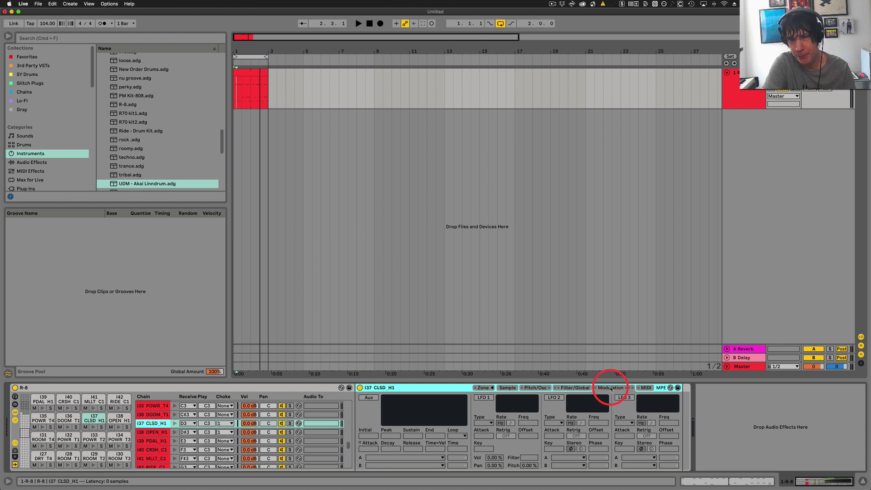
- Enable LFO 1 on the closed hi-hat Sampler and set its rate to 1.31 Hz
click(484, 398)
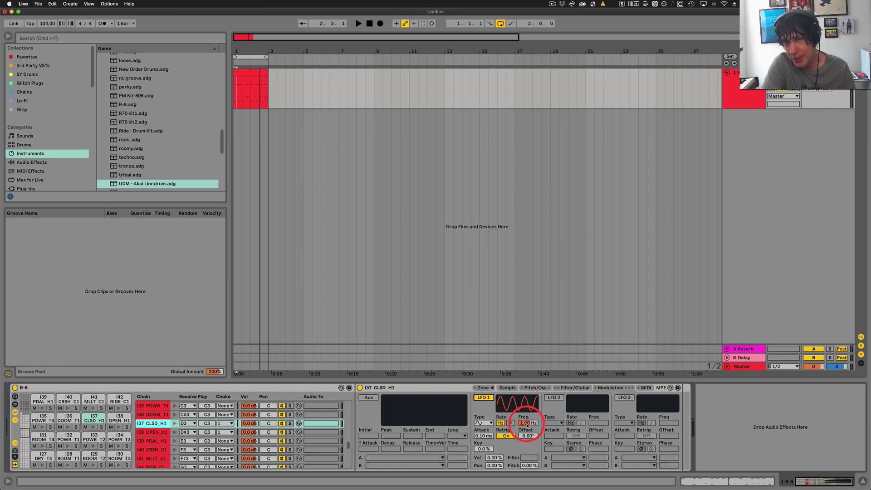
drag(536, 419, 521, 403)
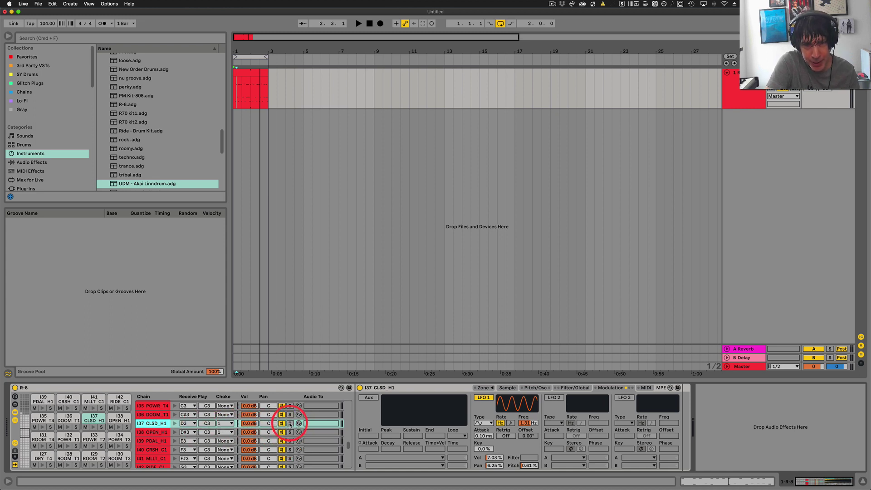
- Solo the I37 CLSD_H1 hi-hat and audition it while tuning LFO pan to 10.2% and pitch to 0.79%
click(290, 424)
key(space)
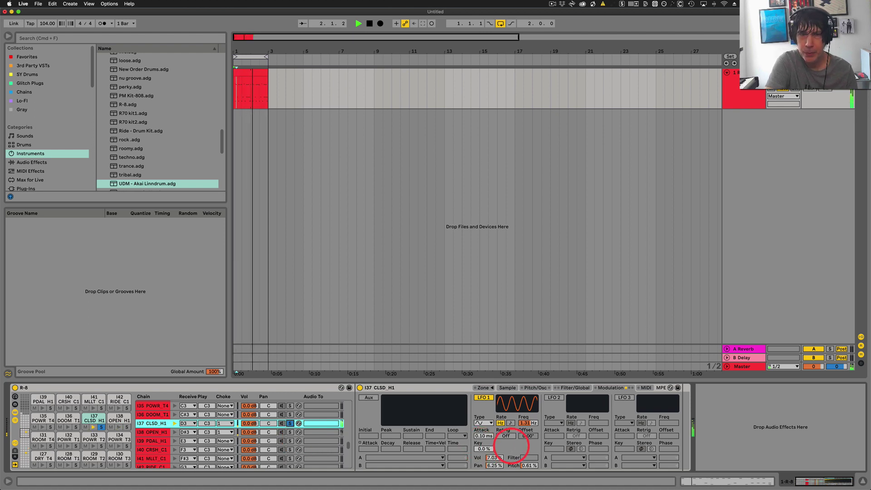
key(space)
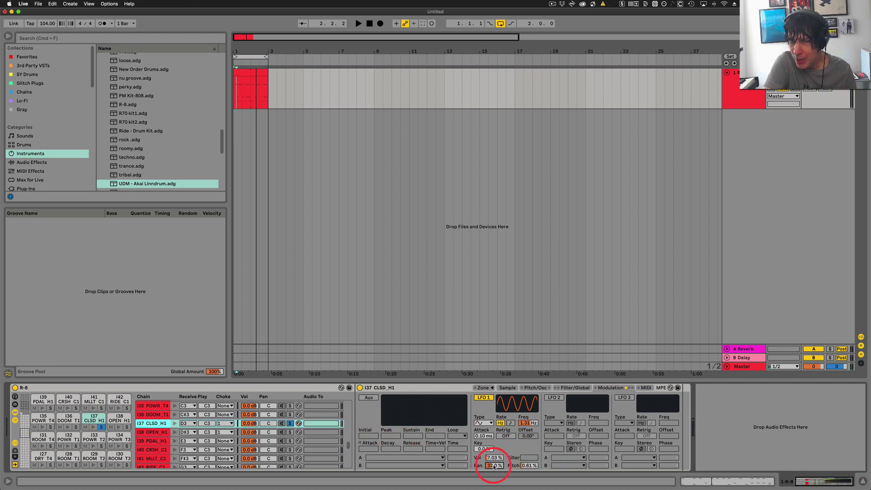
key(space)
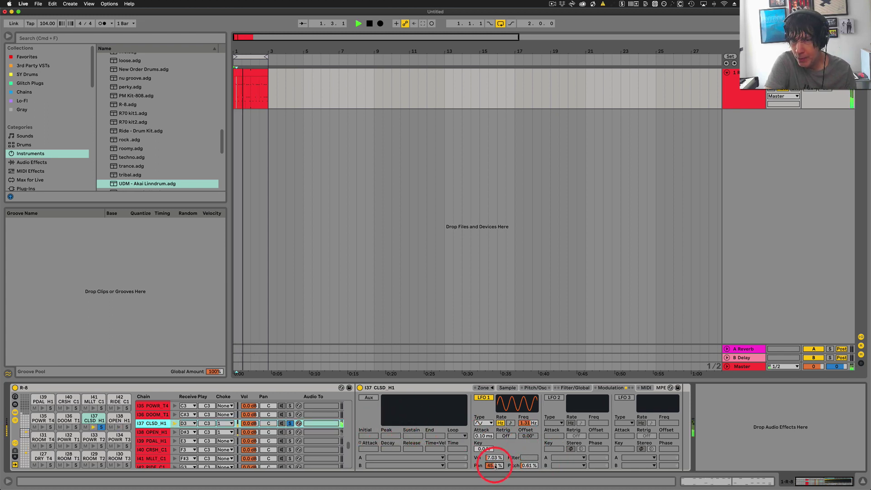
key(space)
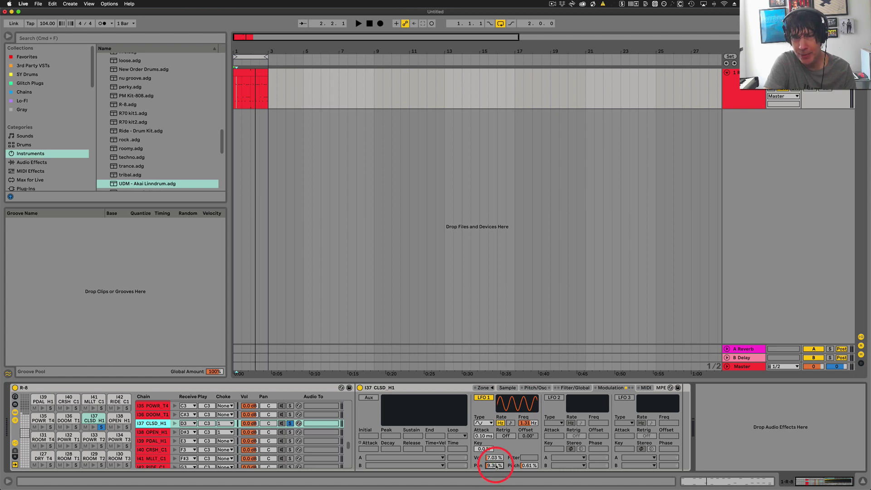
key(space)
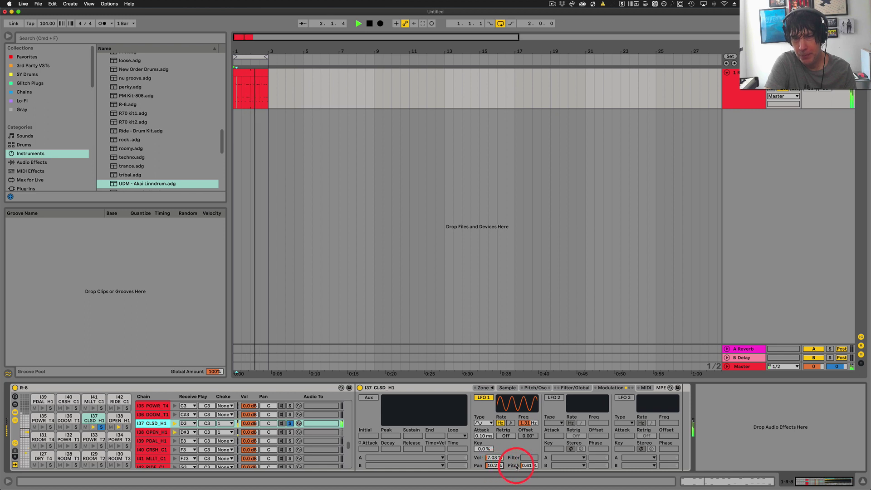
key(space)
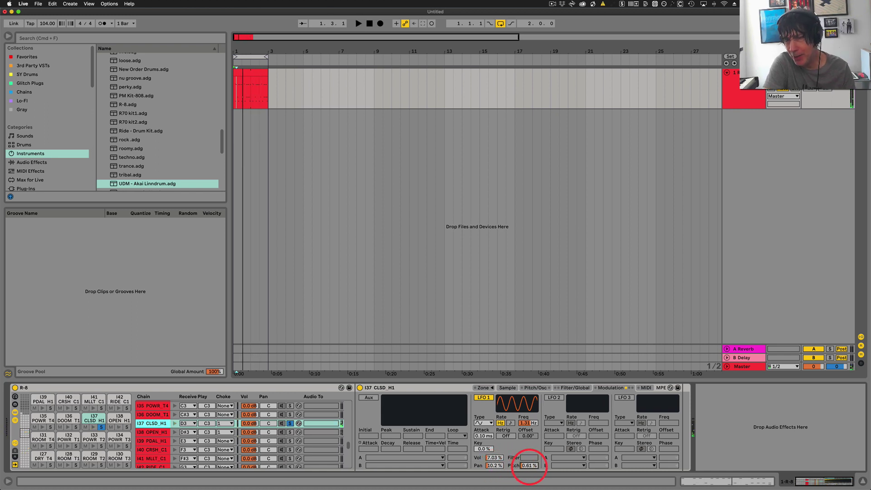
key(space)
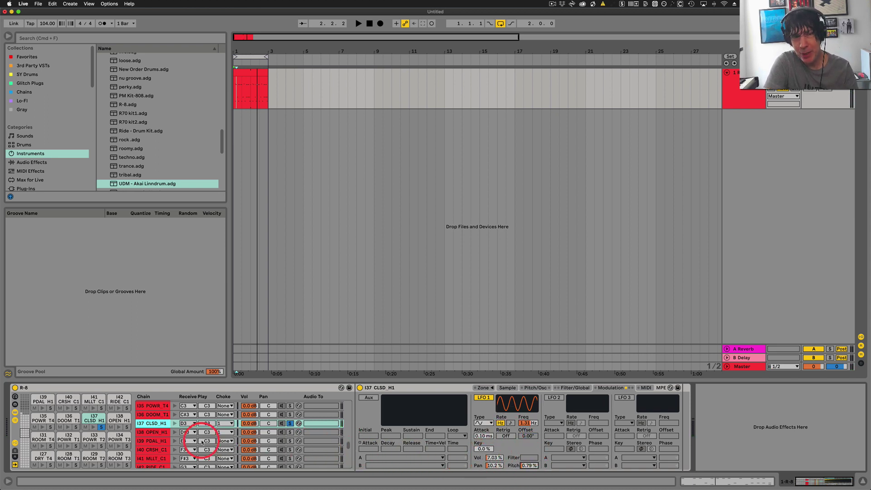
- Show the drum clip's MIDI notes, with the wood block hits, in the detail view again
double_click(246, 70)
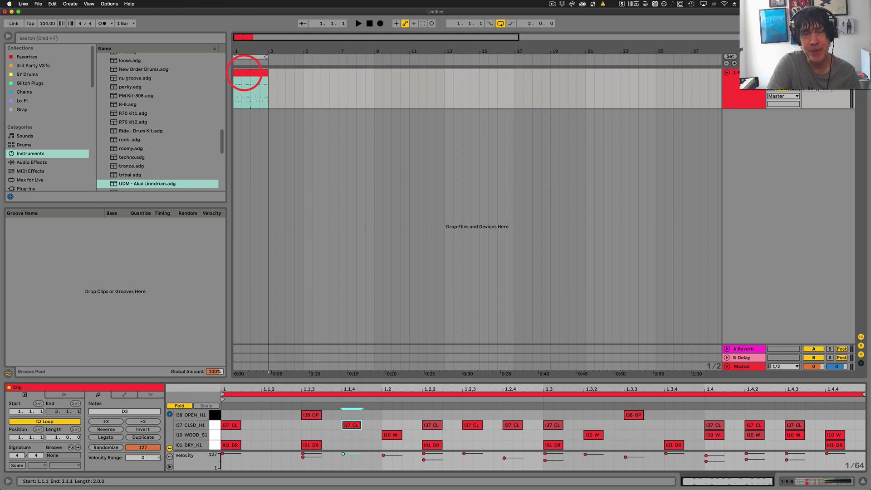
key(shift+Tab)
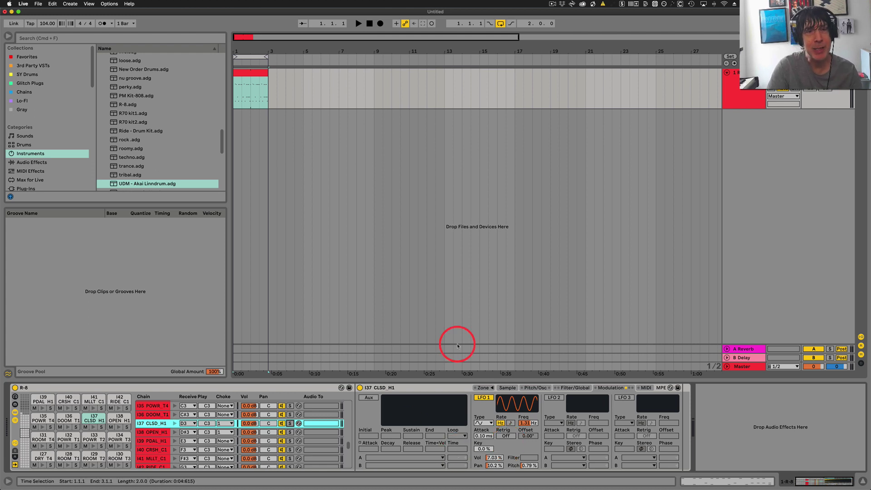
double_click(247, 80)
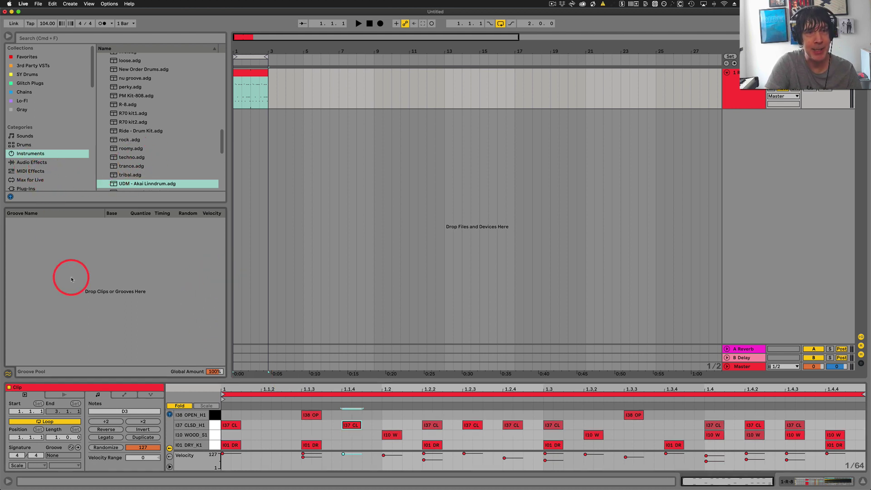
- Preview 6 Feel Groove 01 and 03 in the Grooves browser, then drag 6 Feel Groove 01 into the Groove Pool
scroll(51, 165, down, 3)
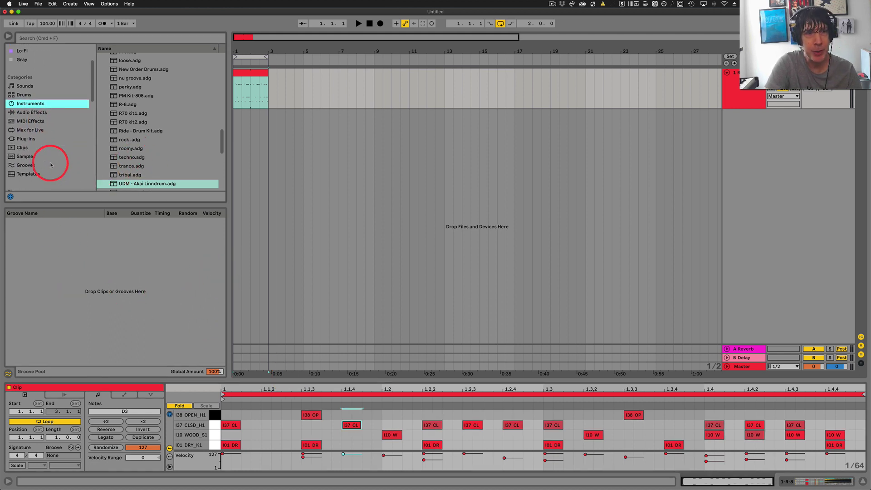
click(26, 166)
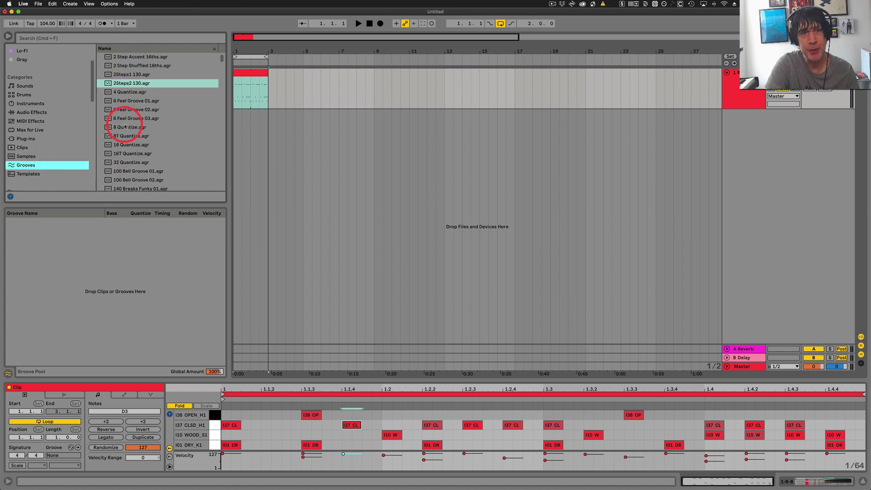
click(129, 103)
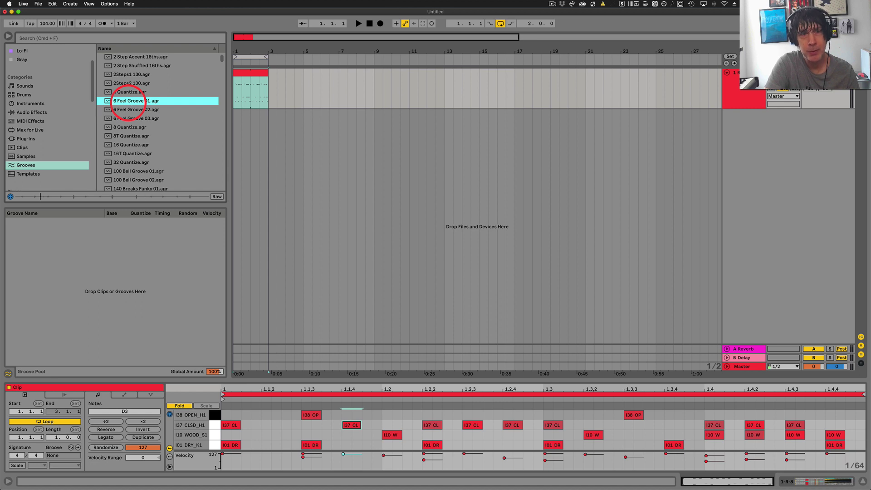
scroll(131, 115, down, 1)
click(135, 111)
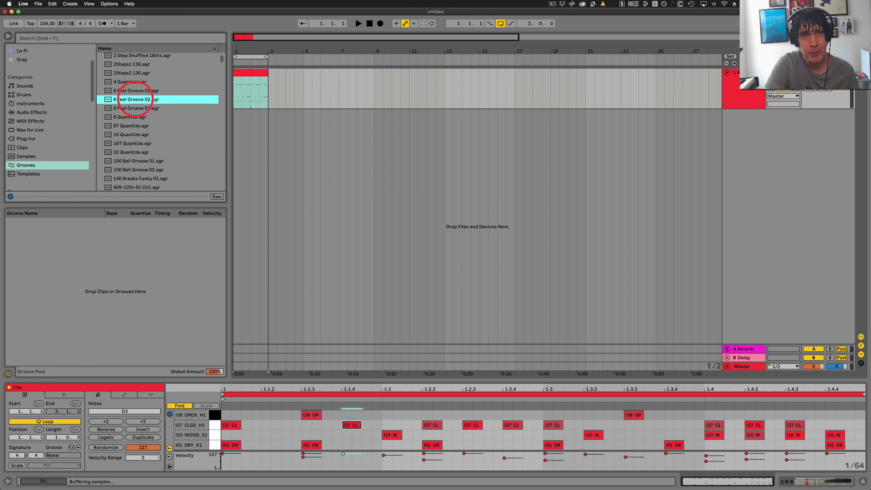
click(107, 90)
drag(107, 91, 113, 240)
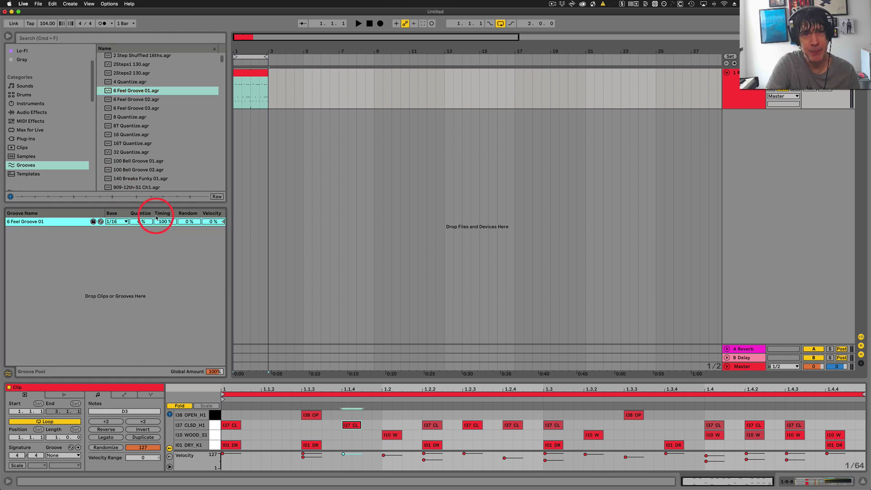
- Assign 6 Feel Groove 01 to the drum clip and play it back at 100% timing
click(246, 72)
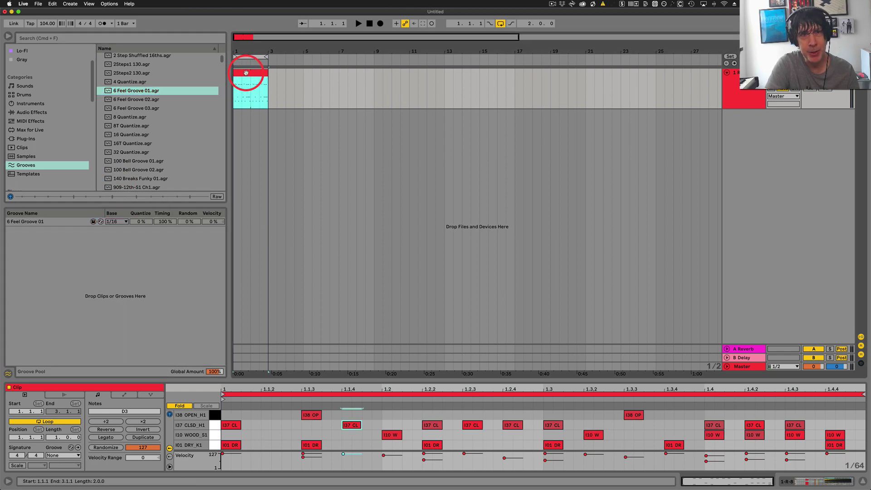
click(43, 222)
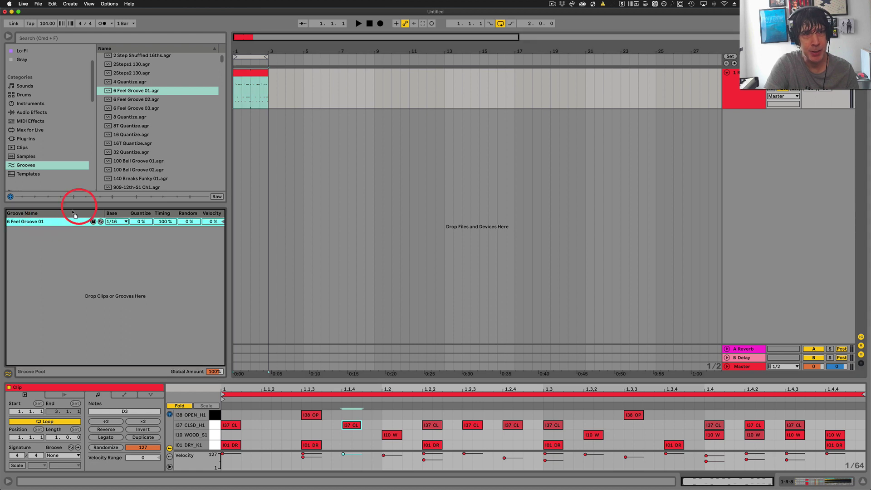
drag(122, 202, 249, 73)
click(254, 72)
click(59, 456)
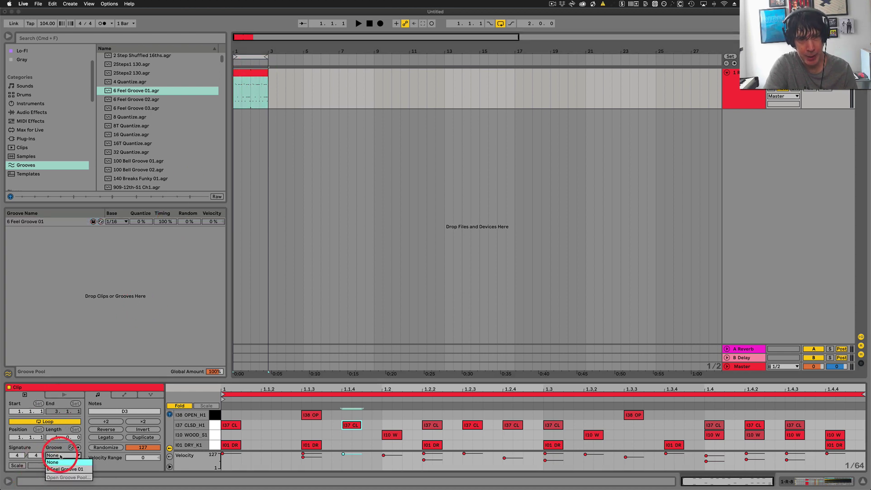
click(65, 470)
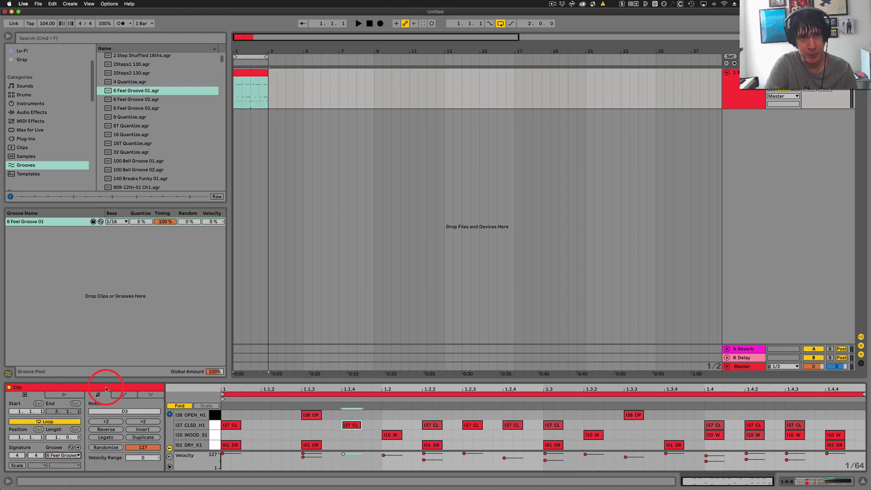
click(166, 222)
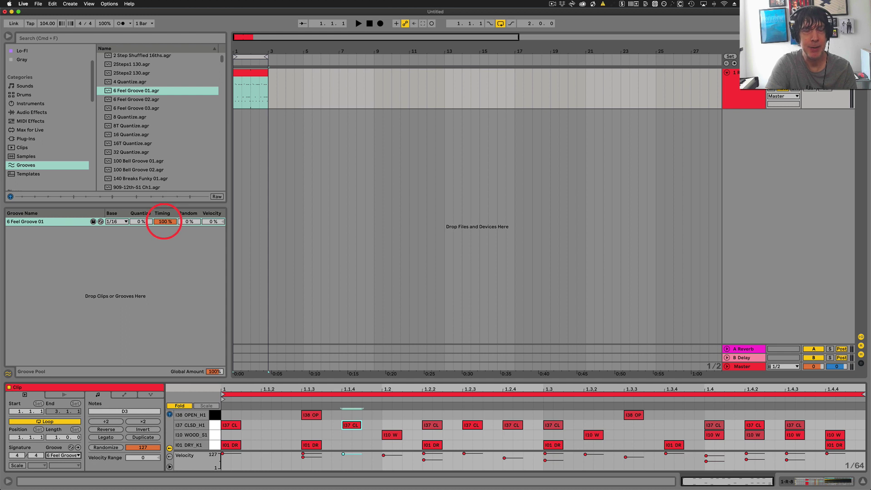
key(space)
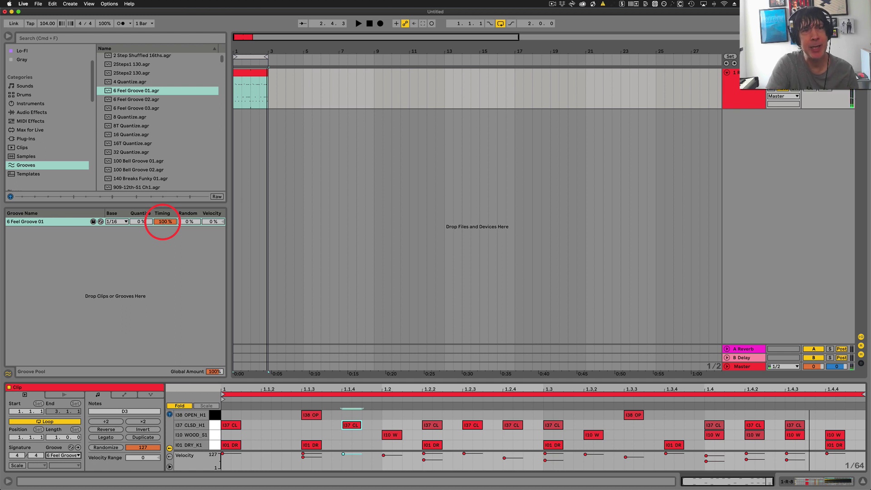
- Lower 6 Feel Groove 01's Timing to 20% while auditioning the beat
drag(166, 222, 166, 225)
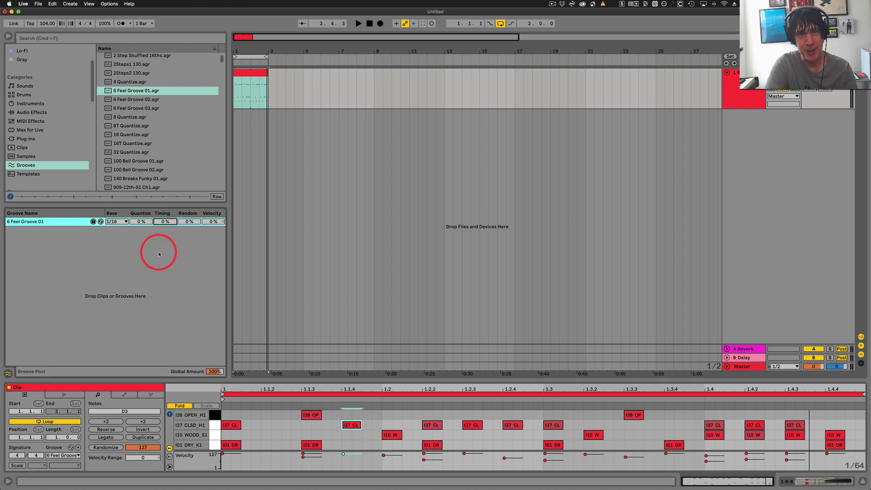
key(space)
drag(167, 224, 171, 222)
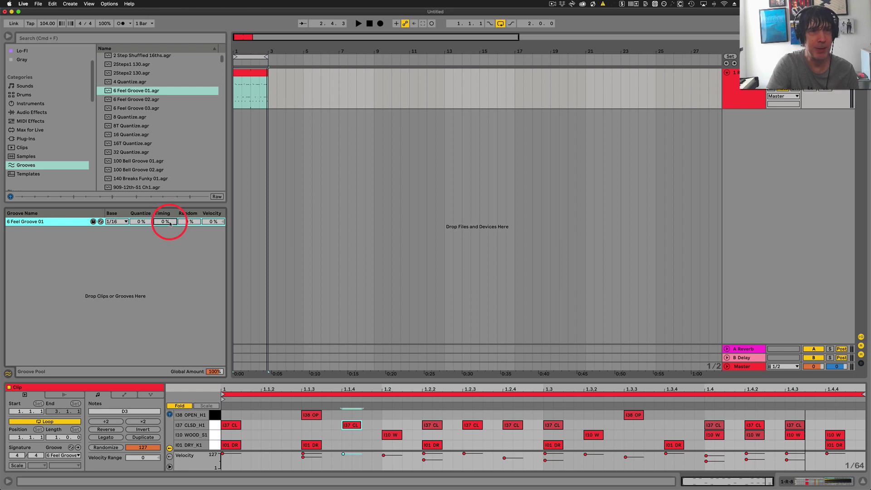
key(space)
scroll(170, 221, up, 8)
scroll(171, 221, up, 11)
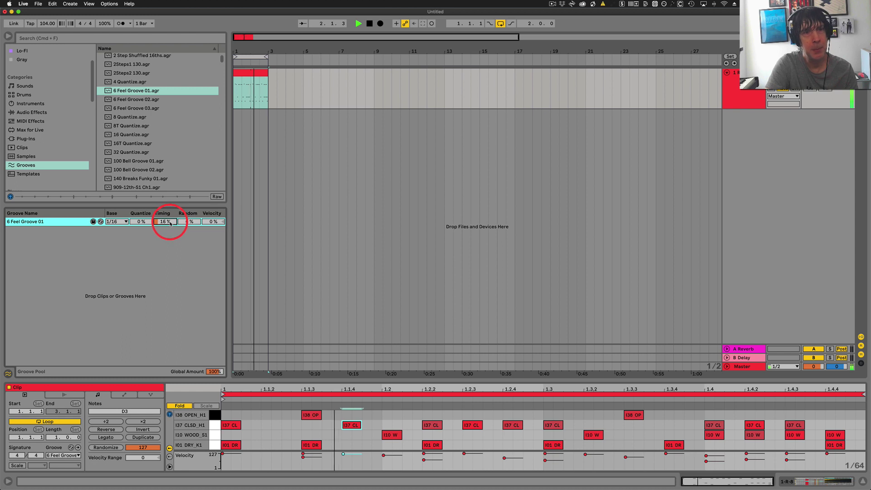
scroll(170, 222, up, 1)
key(space)
- Insert a new empty MIDI track, 2 MIDI, below the drum track
click(821, 146)
click(720, 73)
click(736, 74)
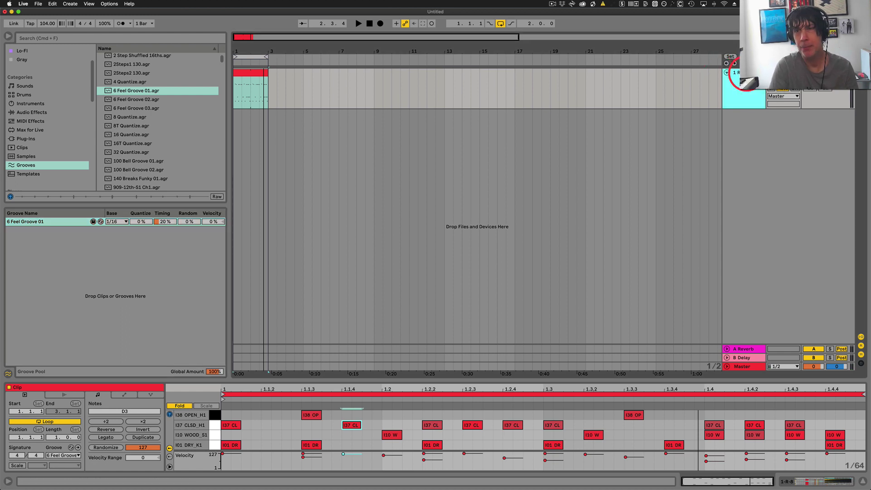
key(super+shift+t)
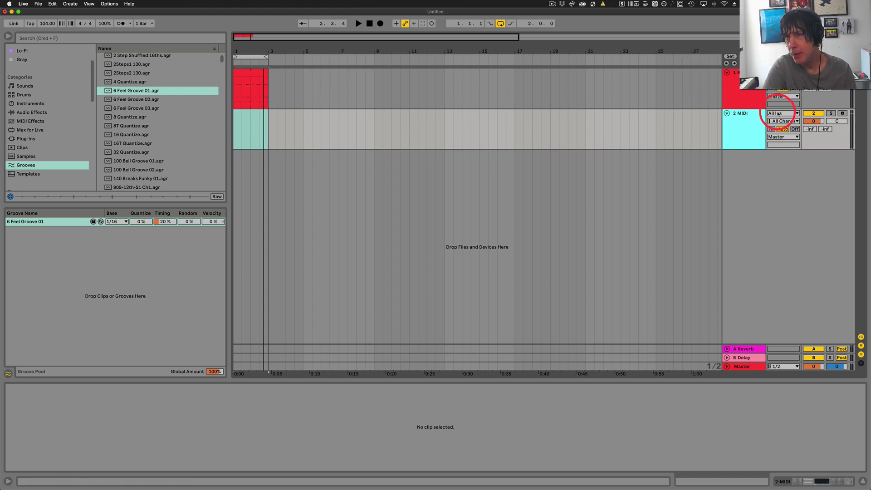
- Record the 1-R-8 drum output into a new two-bar MIDI clip on armed track 2
click(777, 115)
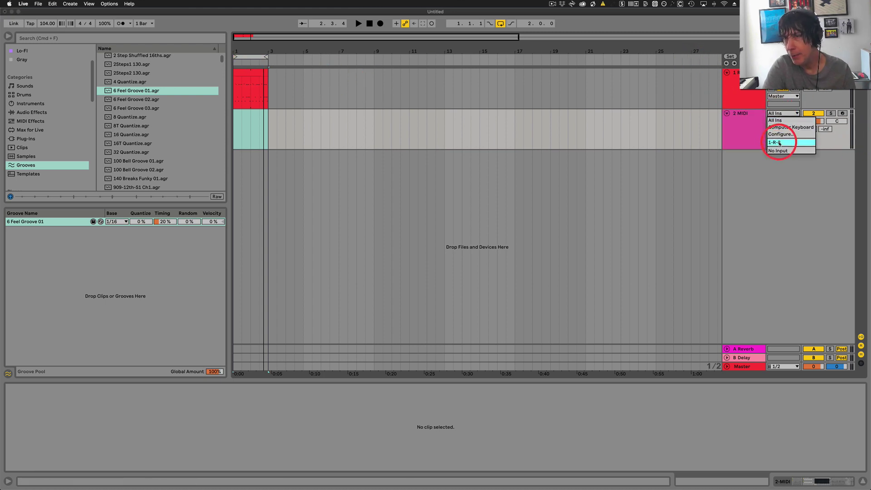
click(778, 143)
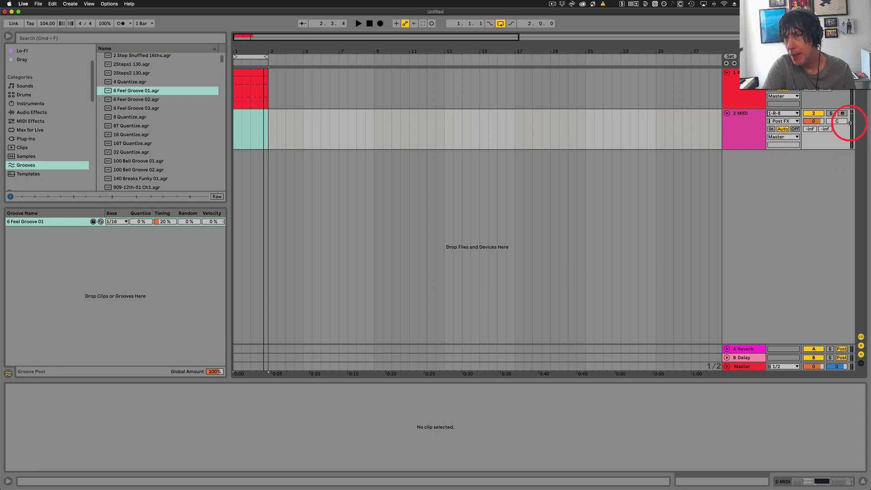
click(843, 113)
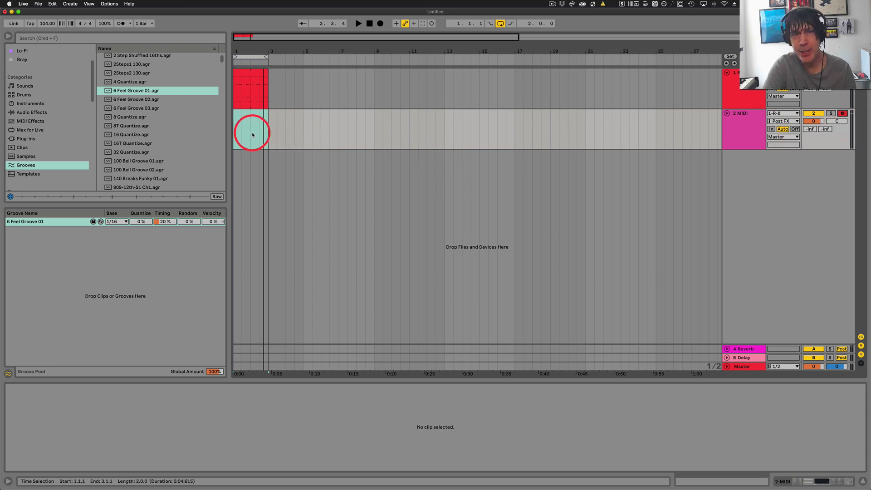
click(235, 130)
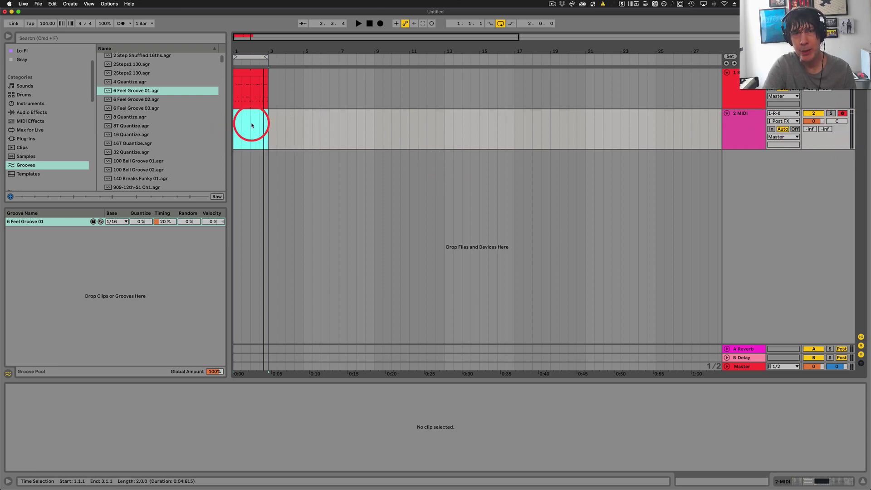
click(255, 90)
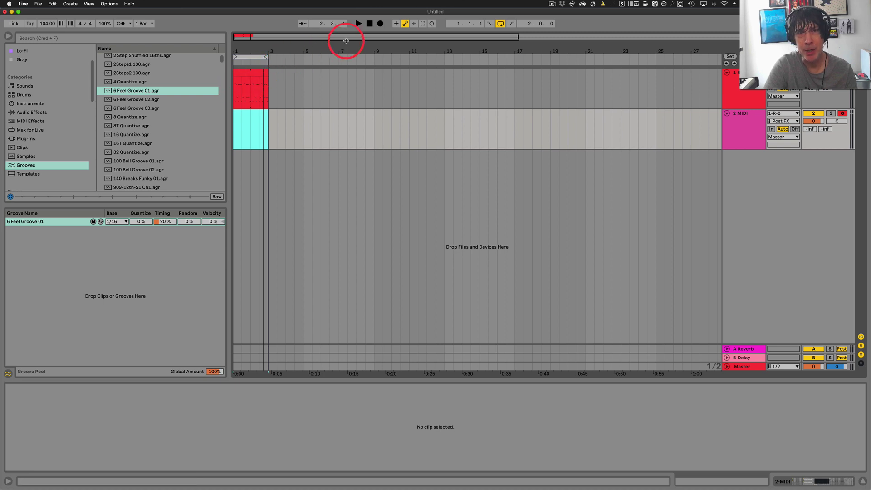
click(380, 24)
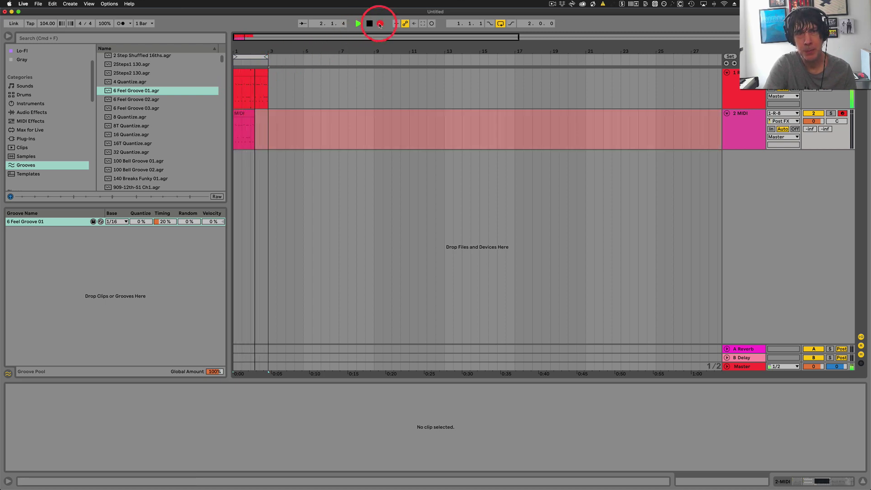
key(space)
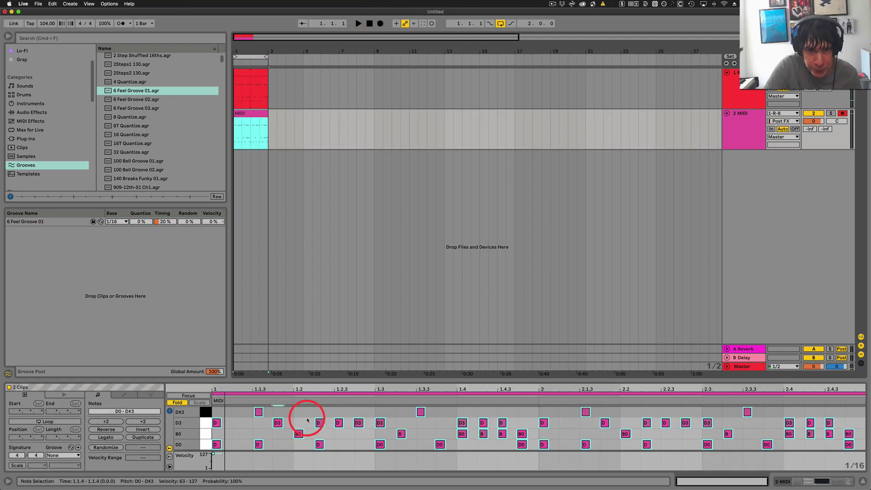
drag(252, 387, 251, 445)
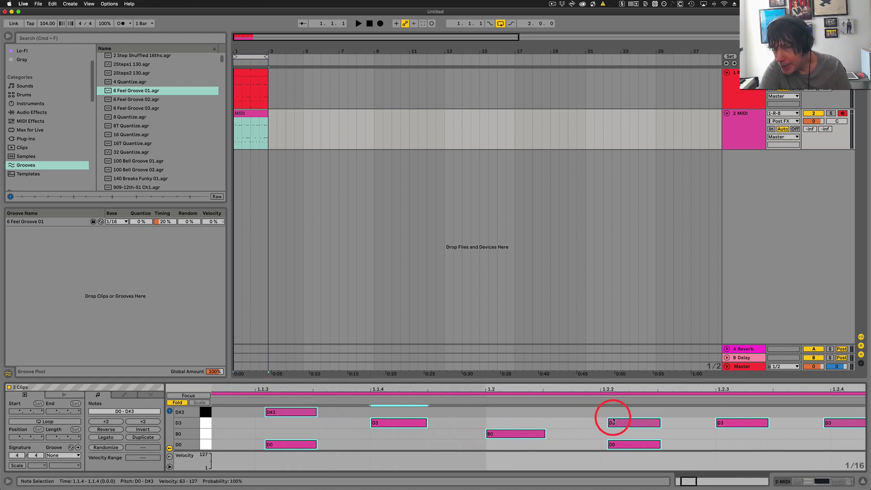
drag(609, 390, 610, 383)
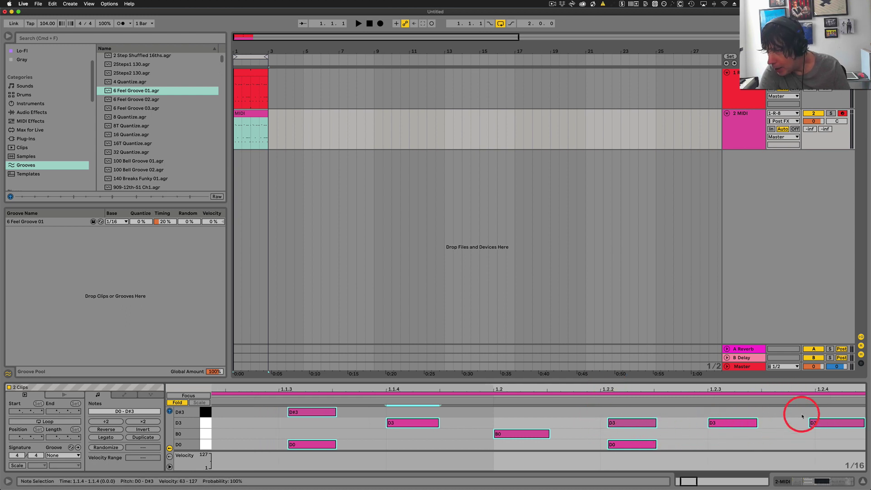
drag(804, 388, 431, 408)
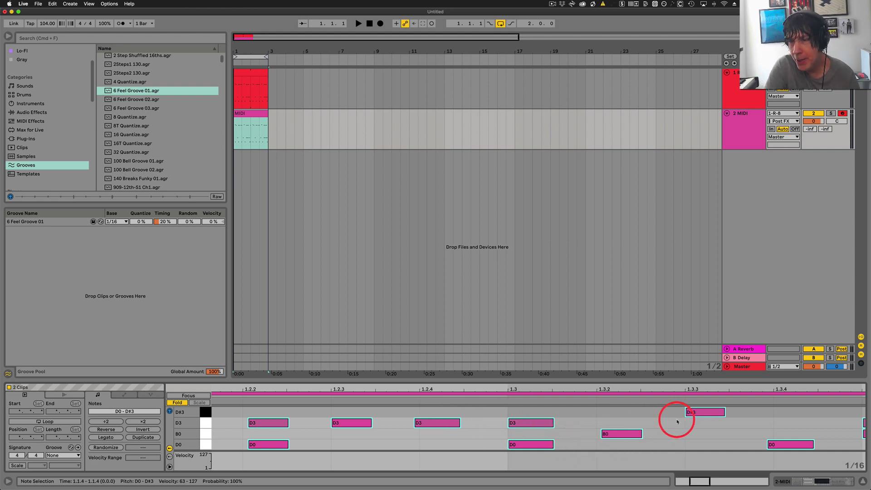
drag(696, 389, 848, 386)
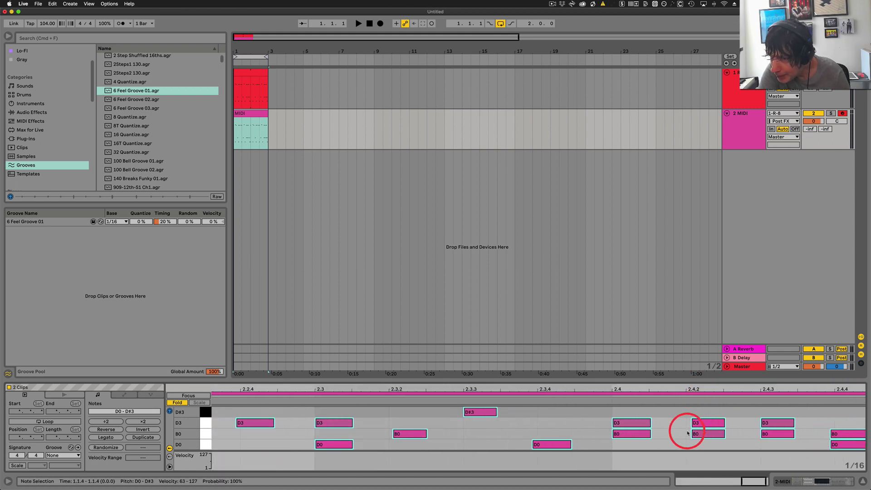
double_click(682, 389)
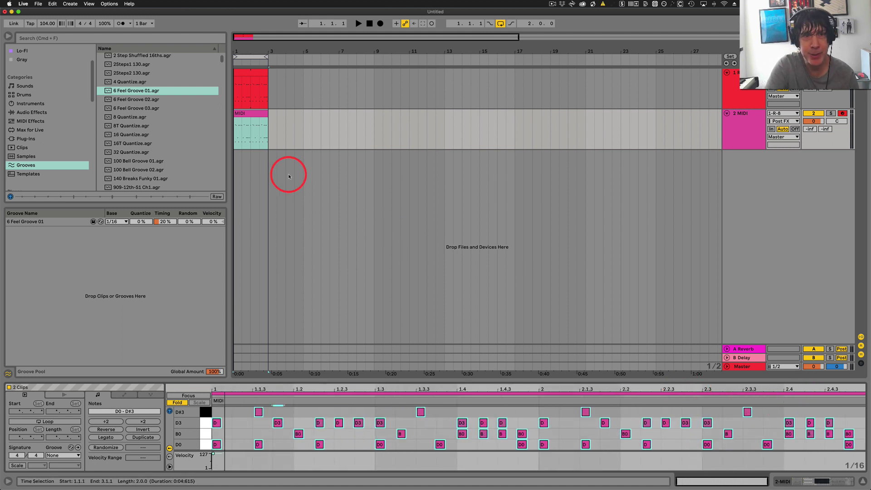
- Remove the recorded clip from track 2, set groove Random to 8%, and play the drum clip
drag(255, 115, 185, 286)
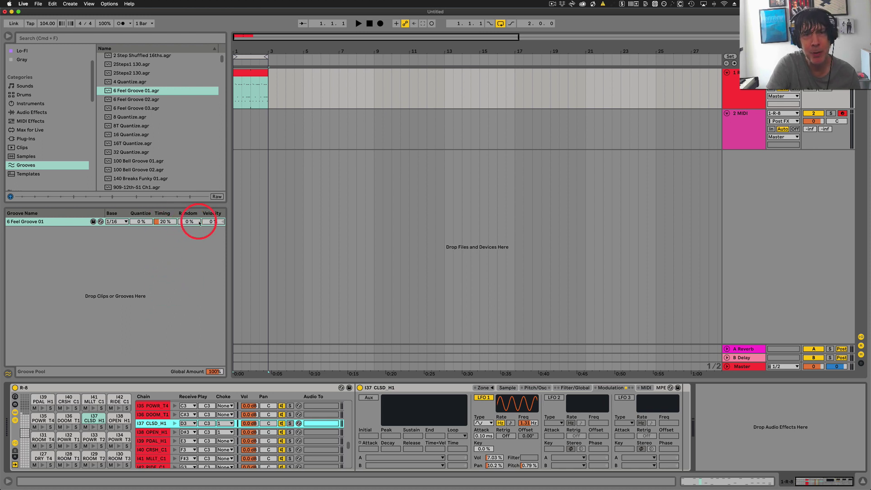
drag(190, 224, 193, 225)
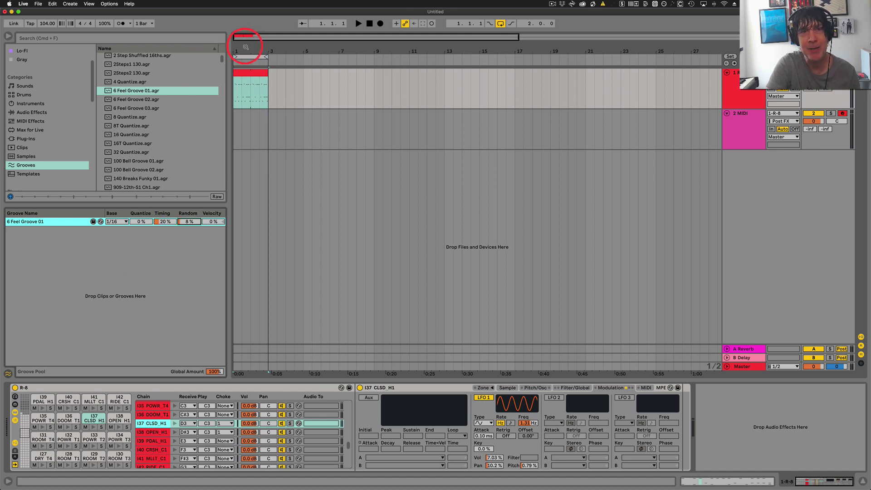
click(235, 93)
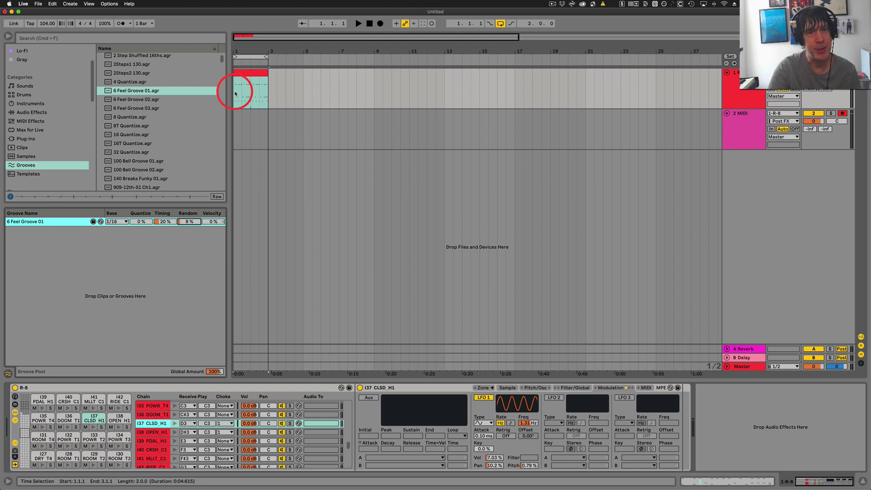
key(space)
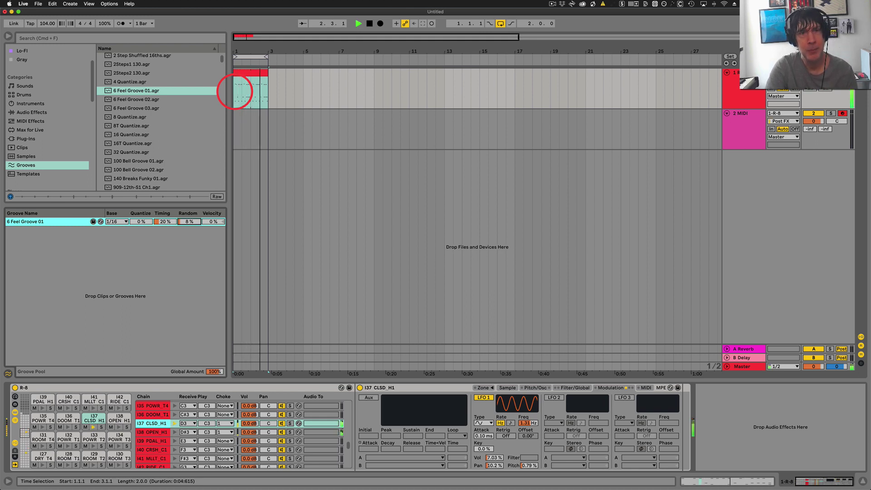
- Set 6 Feel Groove 01's Velocity amount to about 11% while auditioning the beat
key(space)
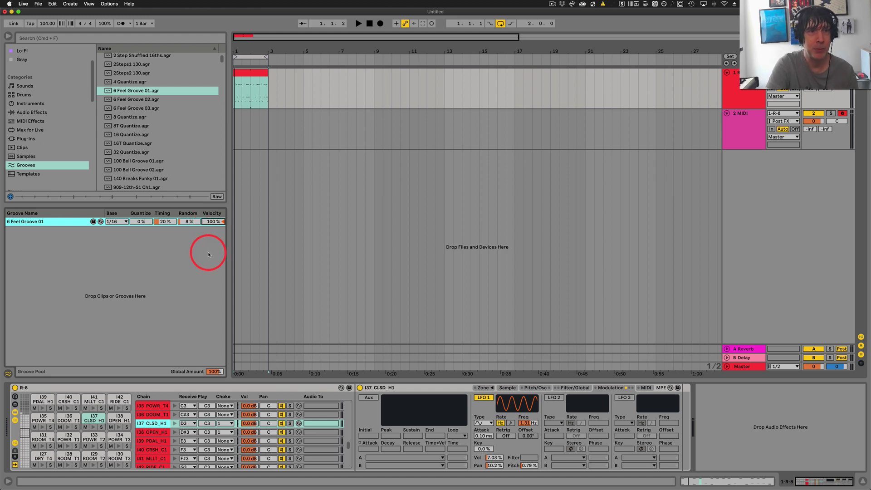
key(space)
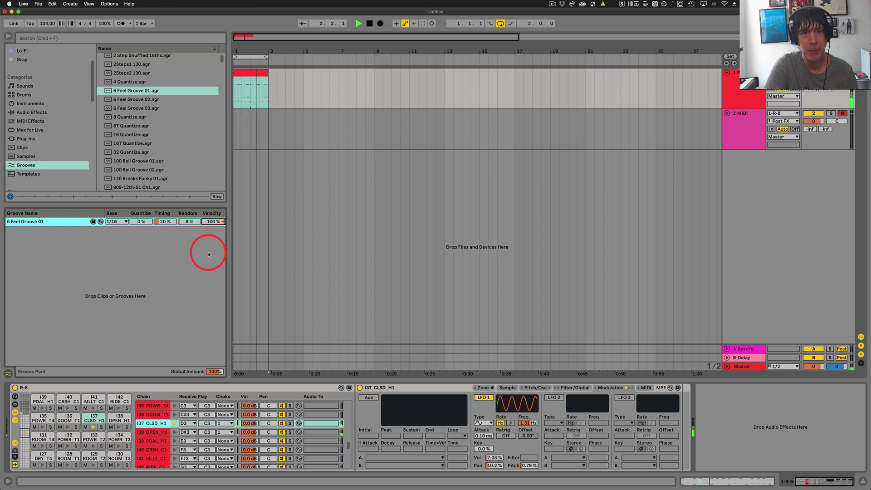
key(space)
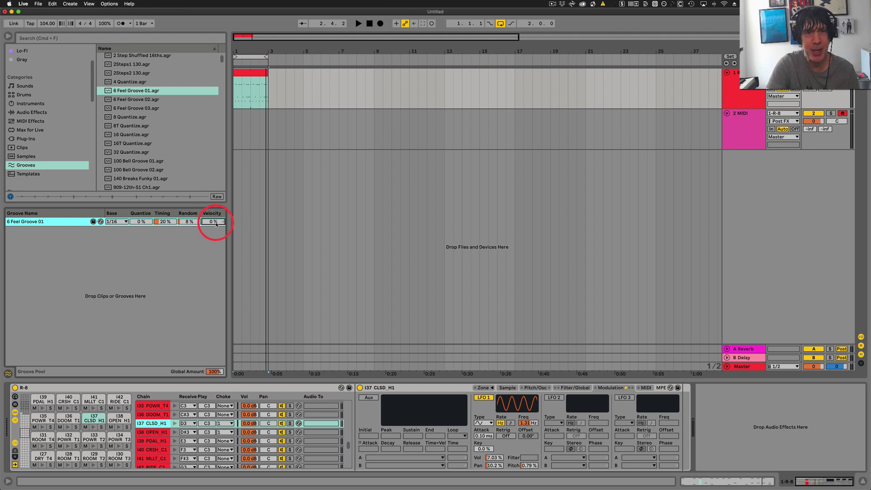
key(space)
scroll(216, 224, up, 5)
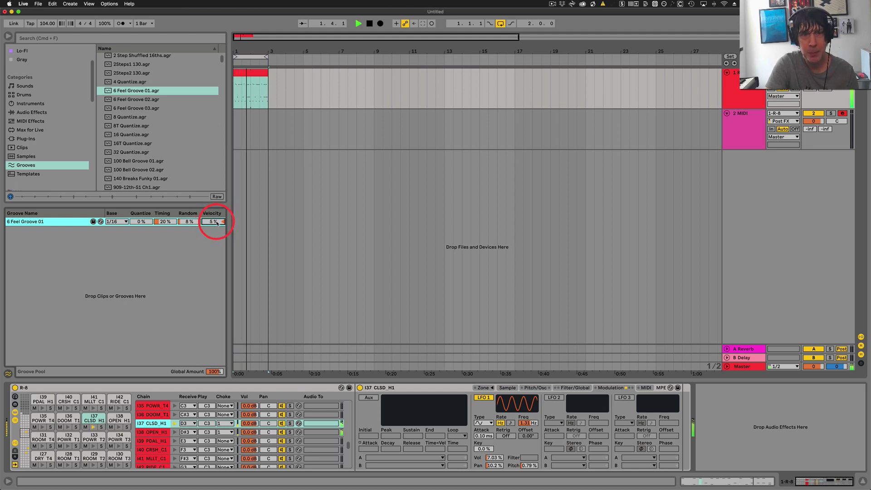
scroll(217, 223, up, 11)
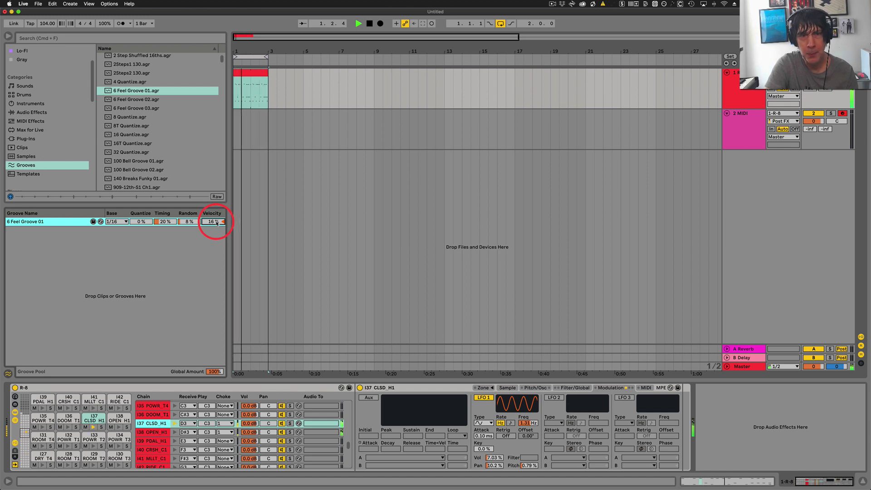
scroll(217, 223, up, 3)
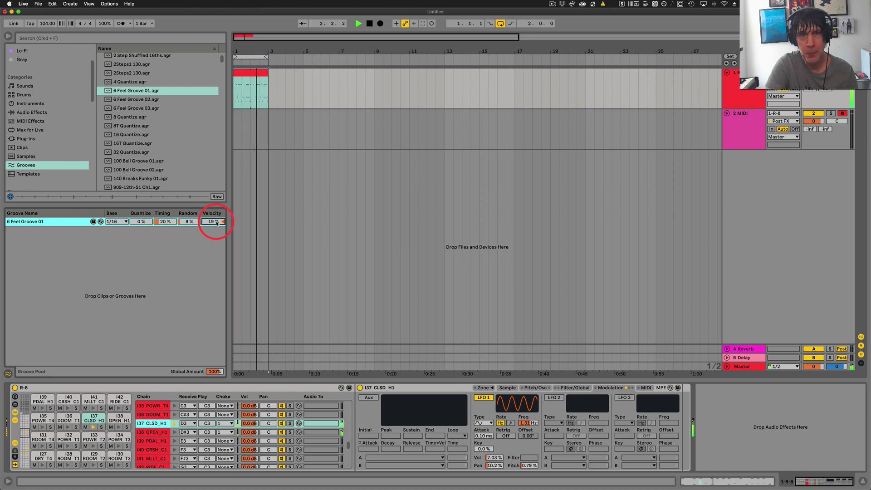
key(space)
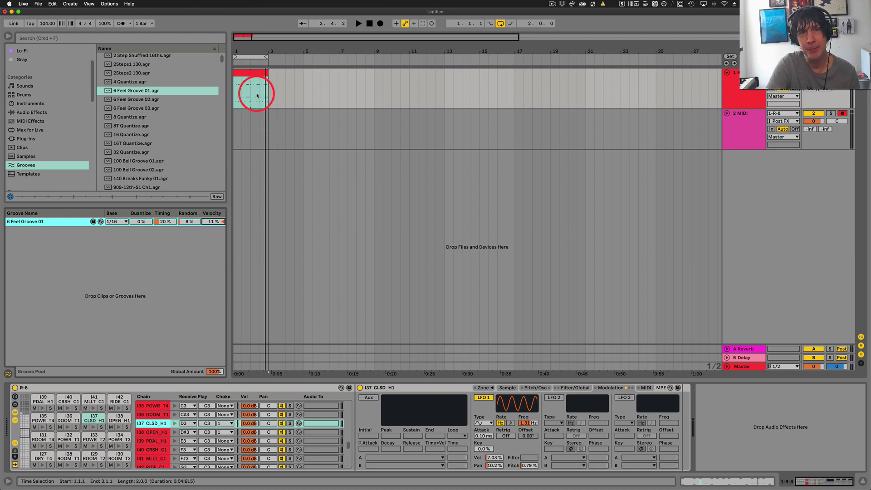
- Select the drum clip and track, then solo the I37 CLSD_H1 chain in the R-8 rack
click(249, 75)
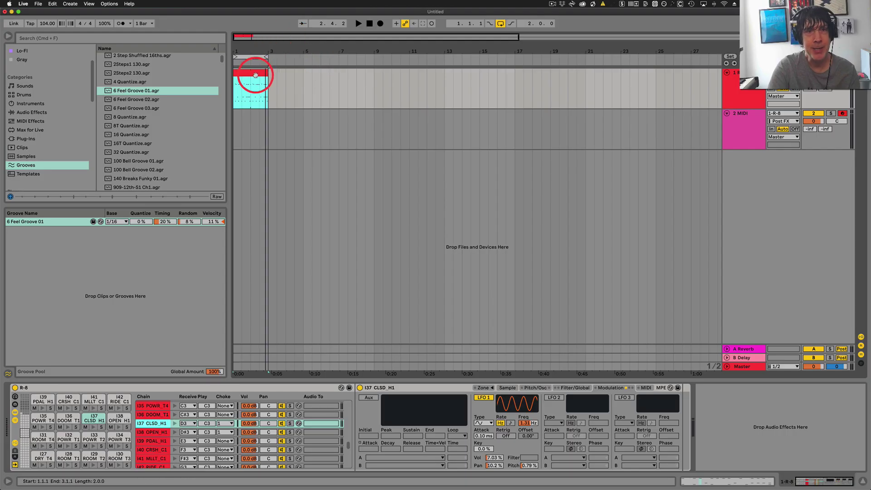
click(738, 86)
click(749, 72)
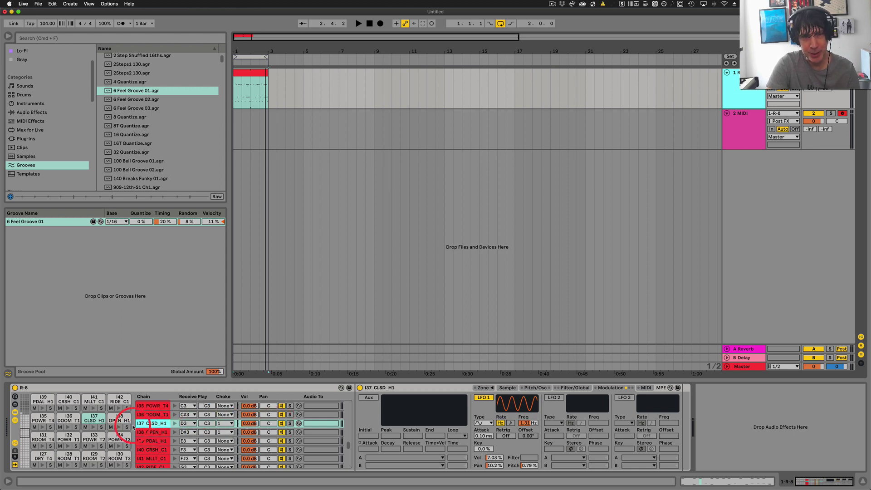
click(152, 424)
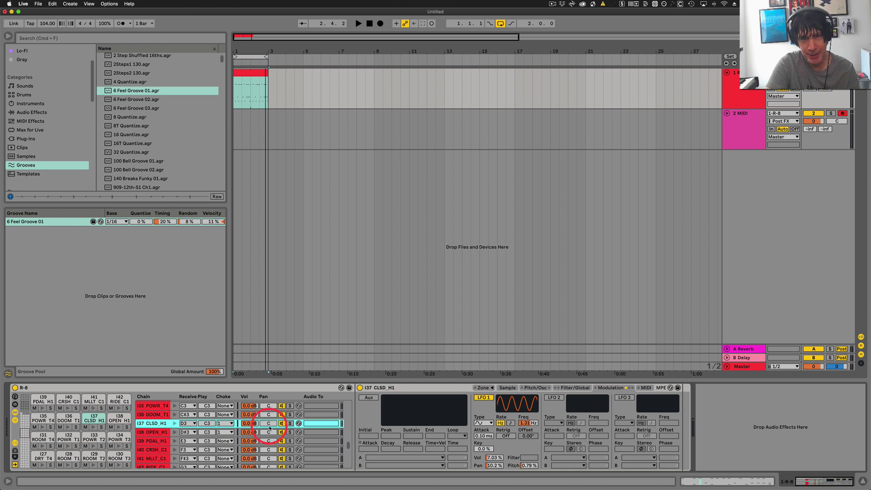
click(290, 424)
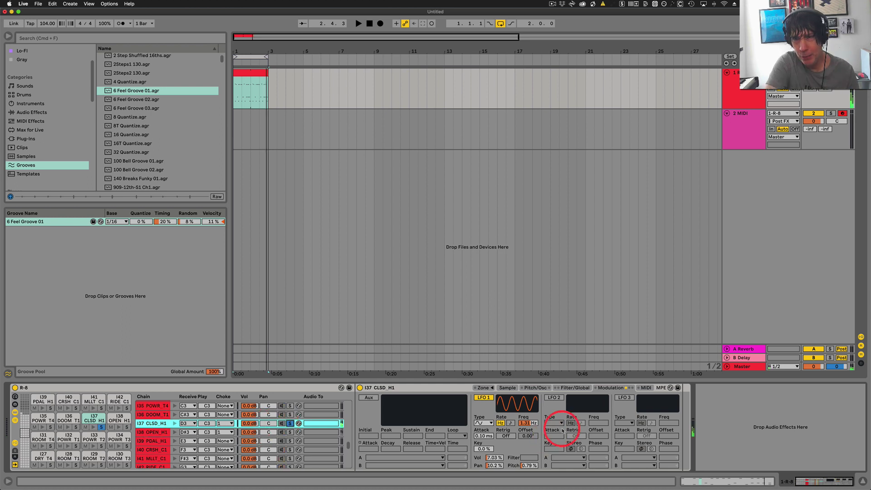
- Route the closed hi-hat Sampler's velocity to Sample Offset and nudge the sample start later
click(646, 388)
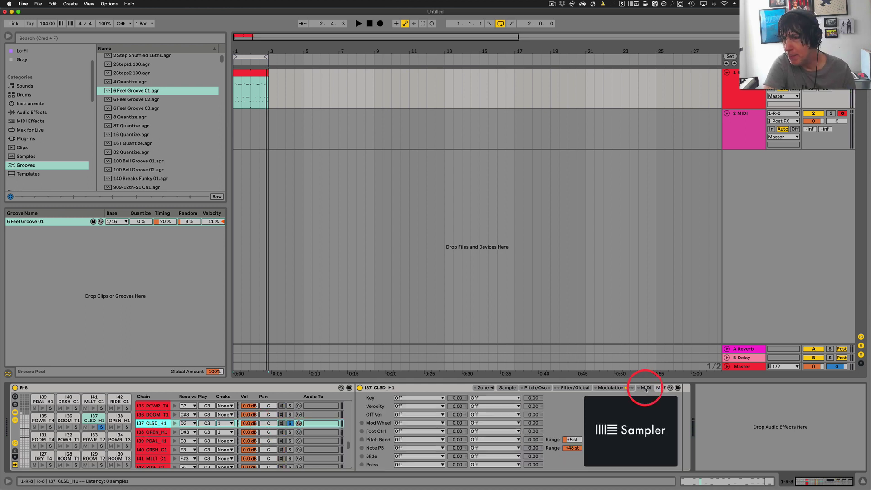
click(404, 407)
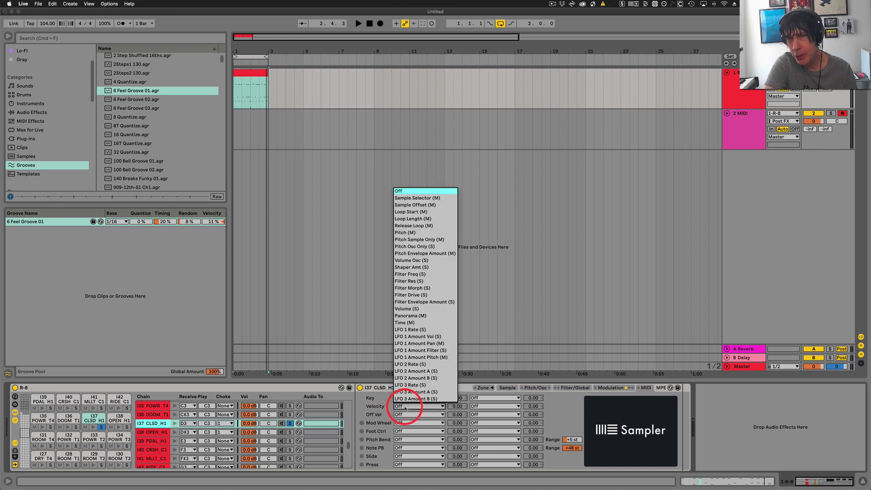
click(415, 207)
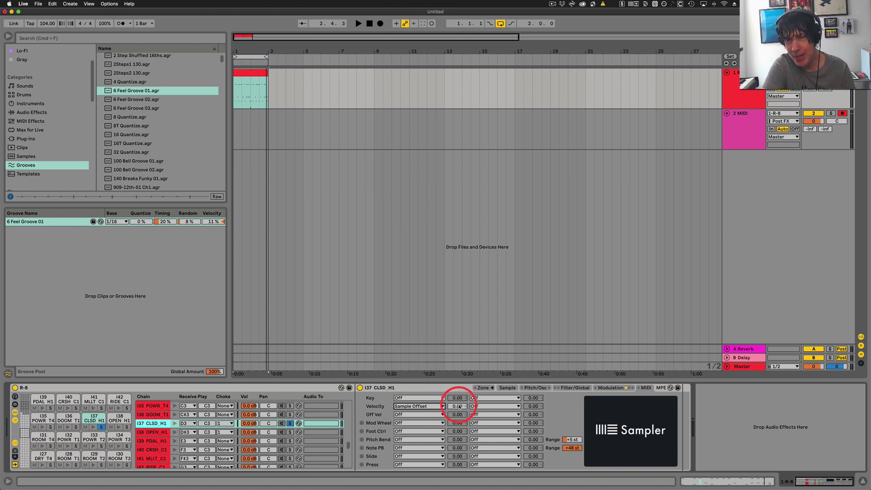
click(507, 388)
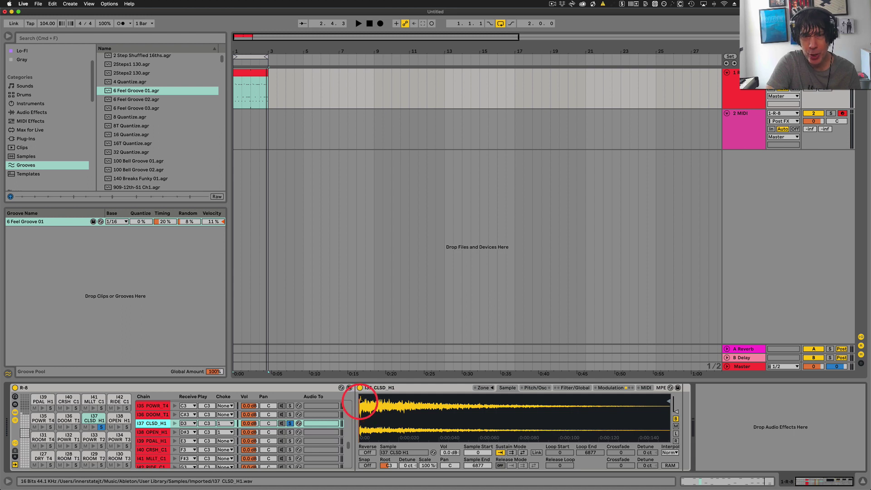
mouse_move(365, 406)
mouse_down()
mouse_move(395, 408)
mouse_move(361, 405)
mouse_up()
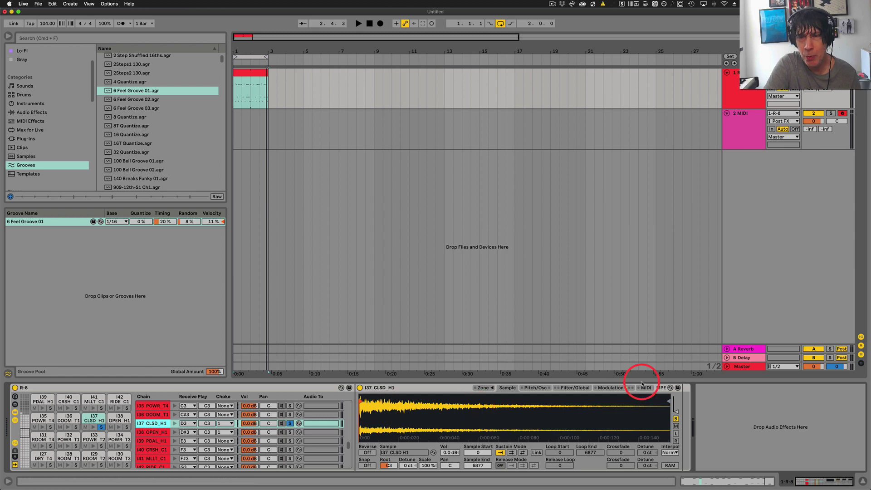
- Set the velocity-to-Sample Offset amount to about -40.55 and play the beat
click(610, 389)
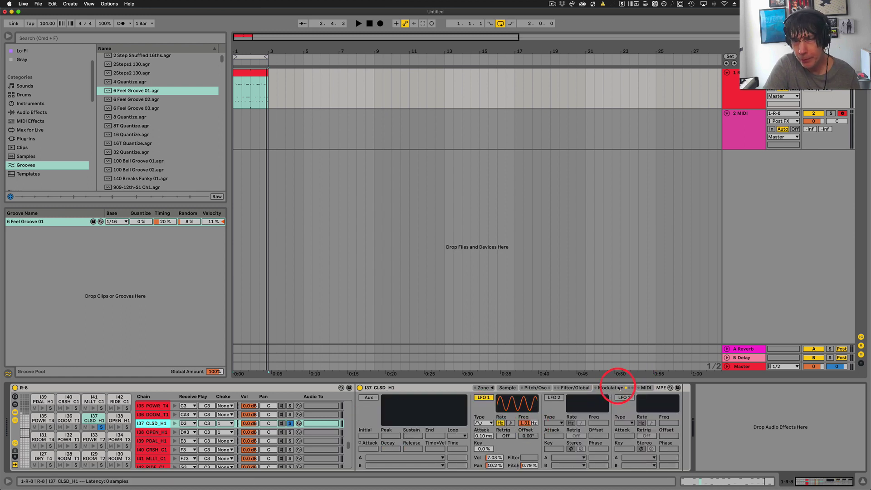
click(646, 389)
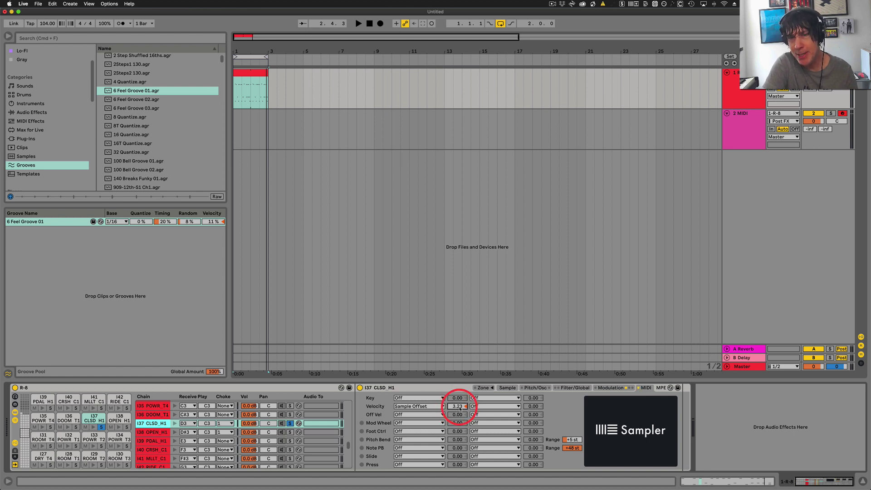
drag(460, 408, 457, 408)
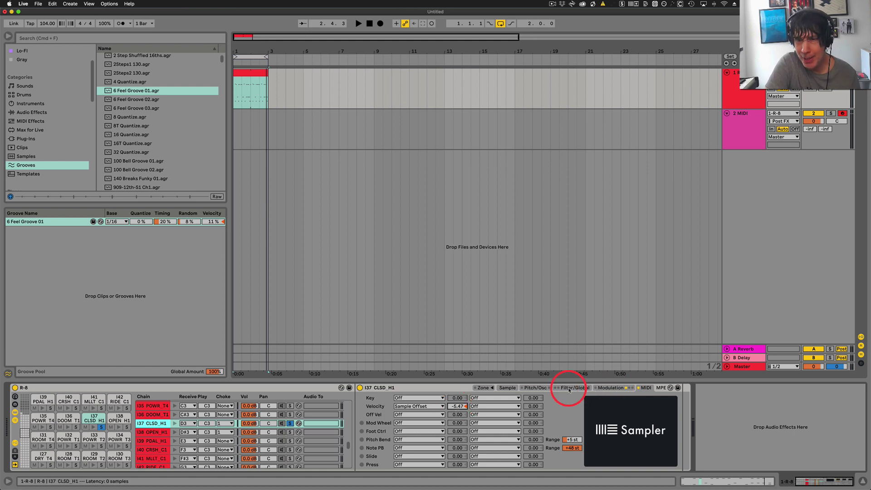
click(508, 388)
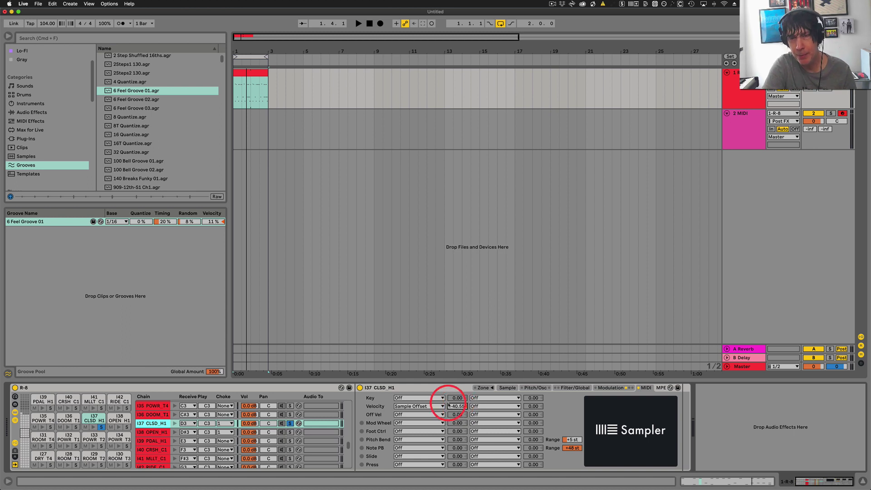
key(space)
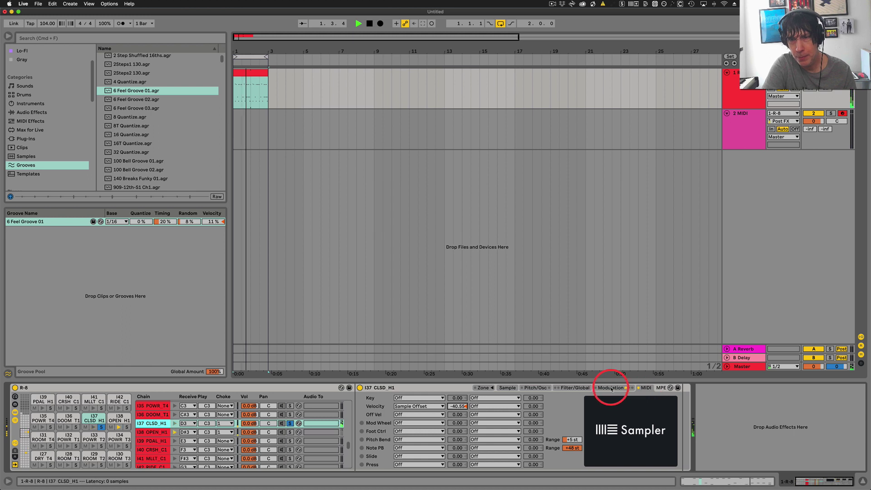
- Show the hi-hat sample waveform, then slow the tempo to 45 BPM and play to hear detail
click(506, 388)
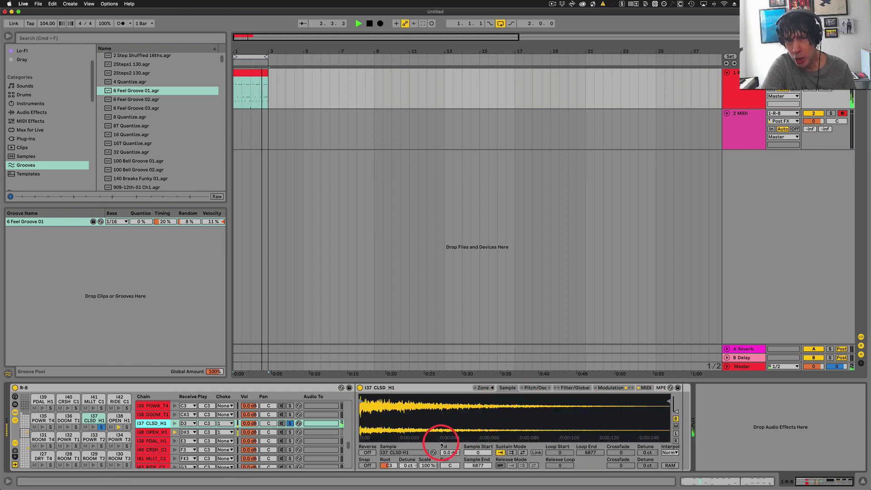
key(space)
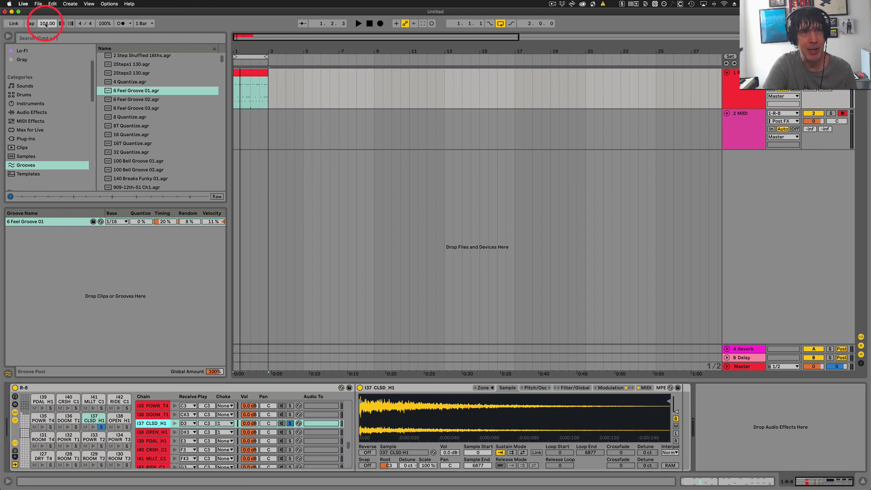
drag(45, 25, 46, 25)
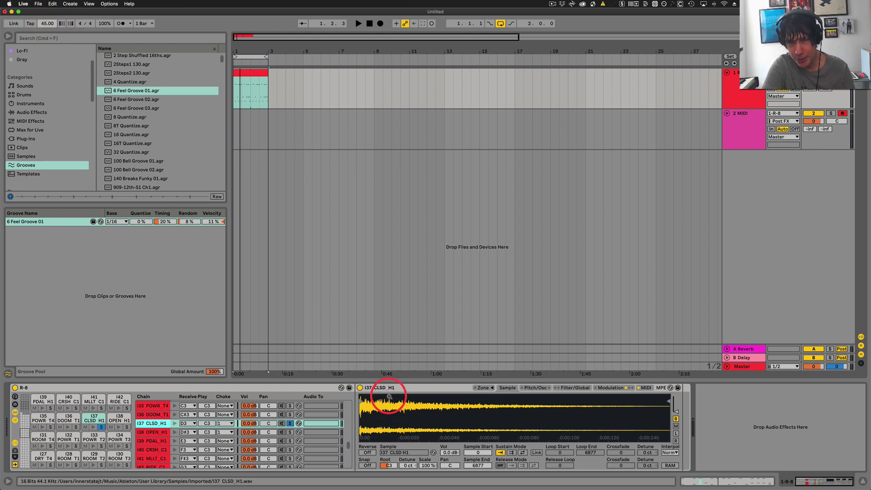
key(space)
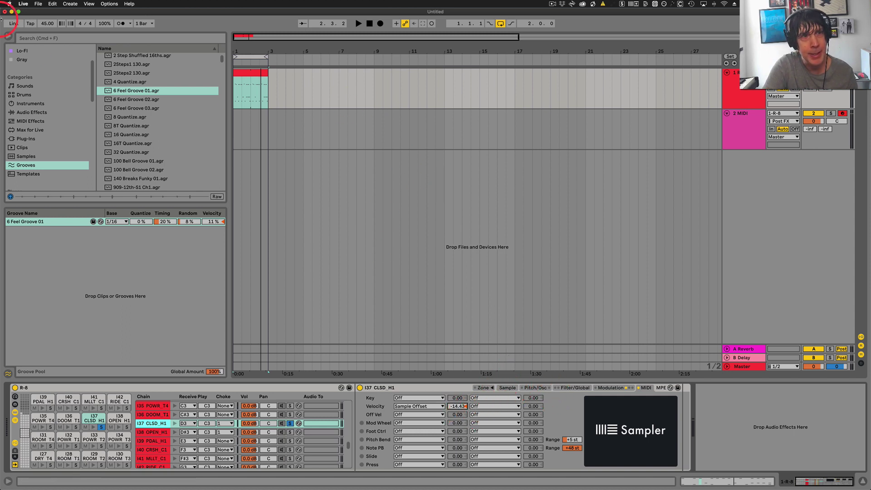
- Set the tempo back to 104 BPM and restart playback
click(47, 25)
text(104)
key(Return)
key(space)
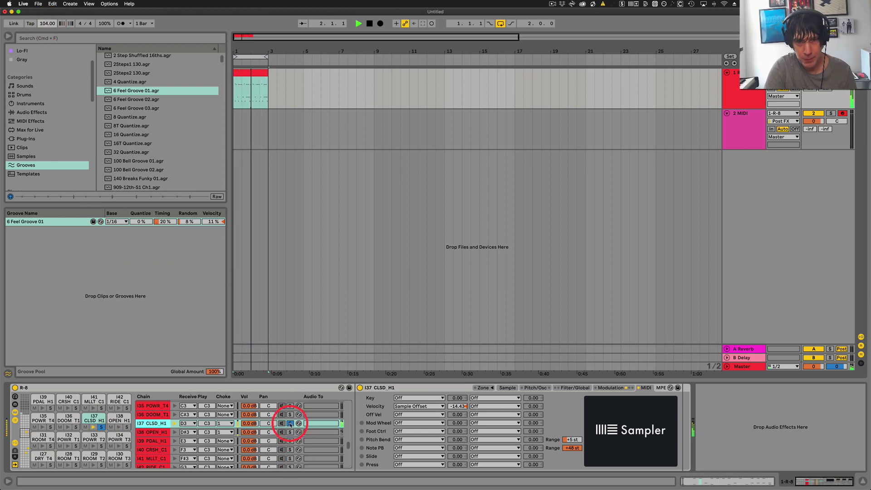
- Turn off solo on the CLSD_H1 chain and play the full drum kit at 104 BPM
key(space)
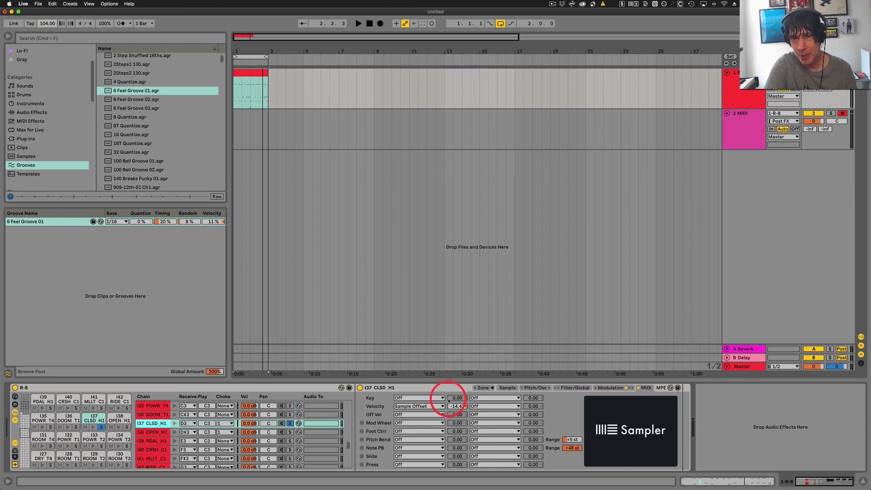
click(290, 424)
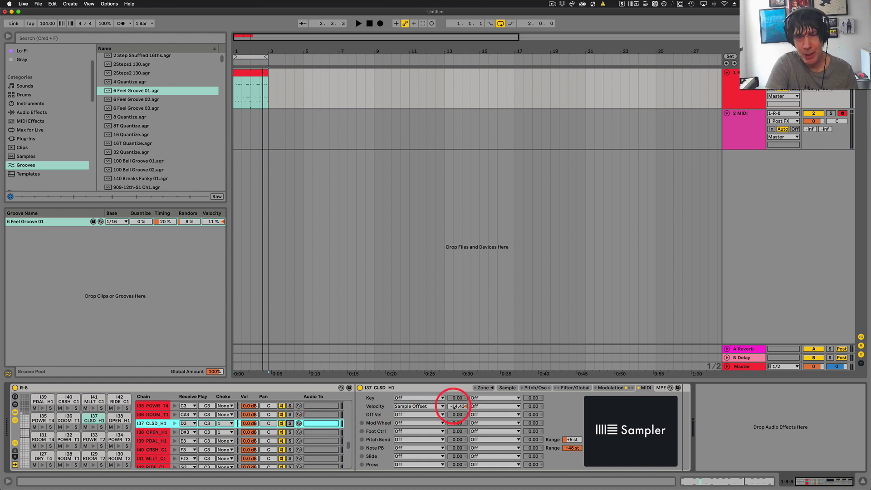
key(space)
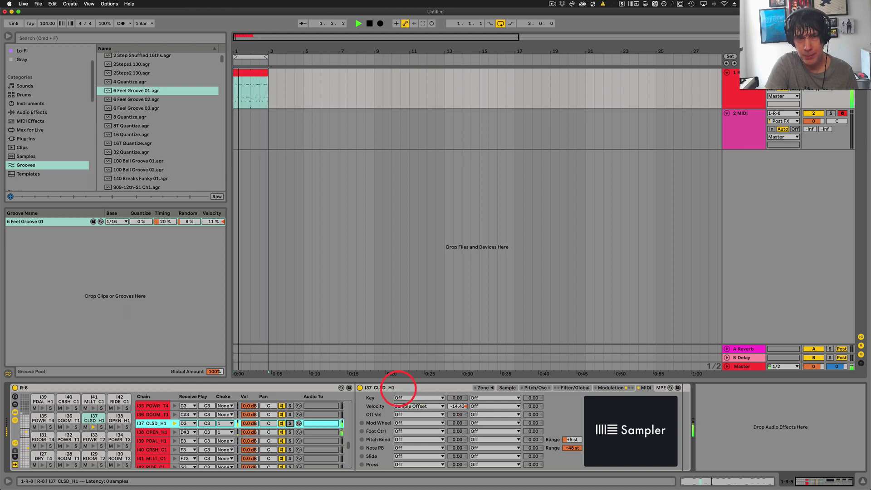
key(space)
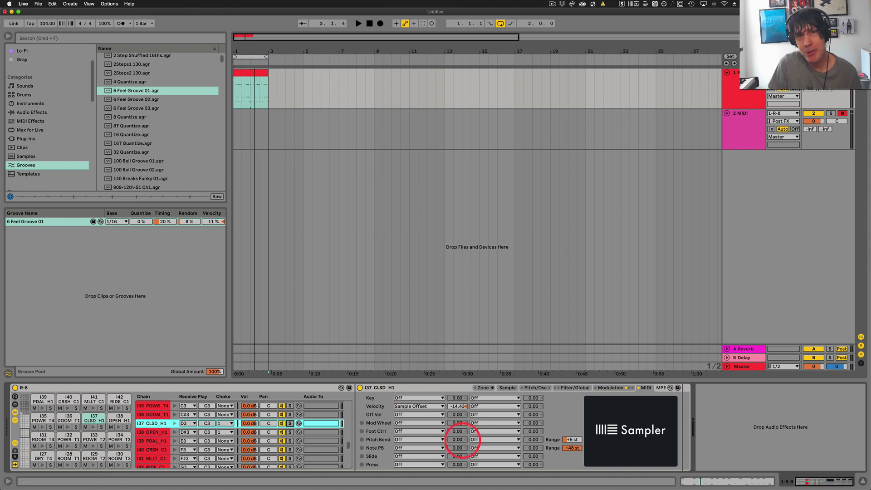